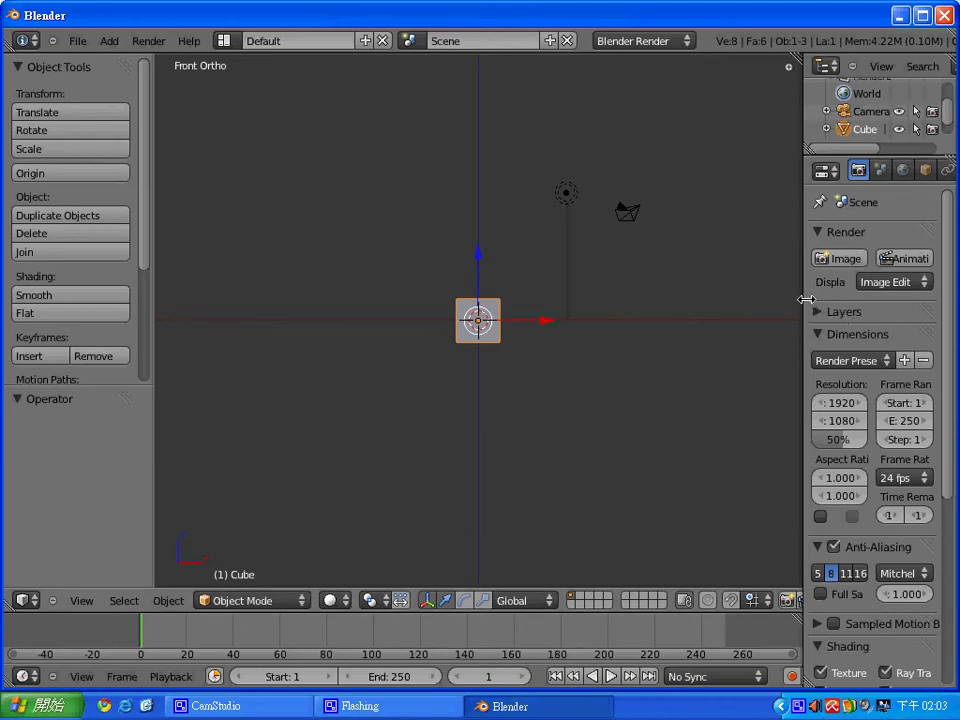
Widen the properties area and scale the default cube uniformly to 0.687.
left_click_drag(803, 310, 580, 320)
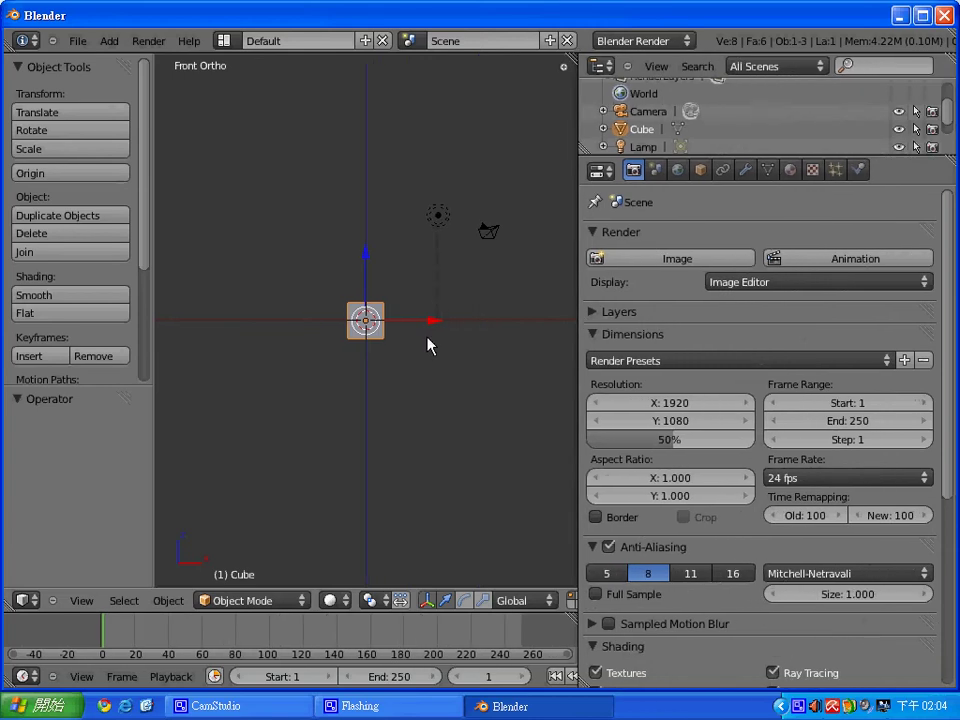
key("s")
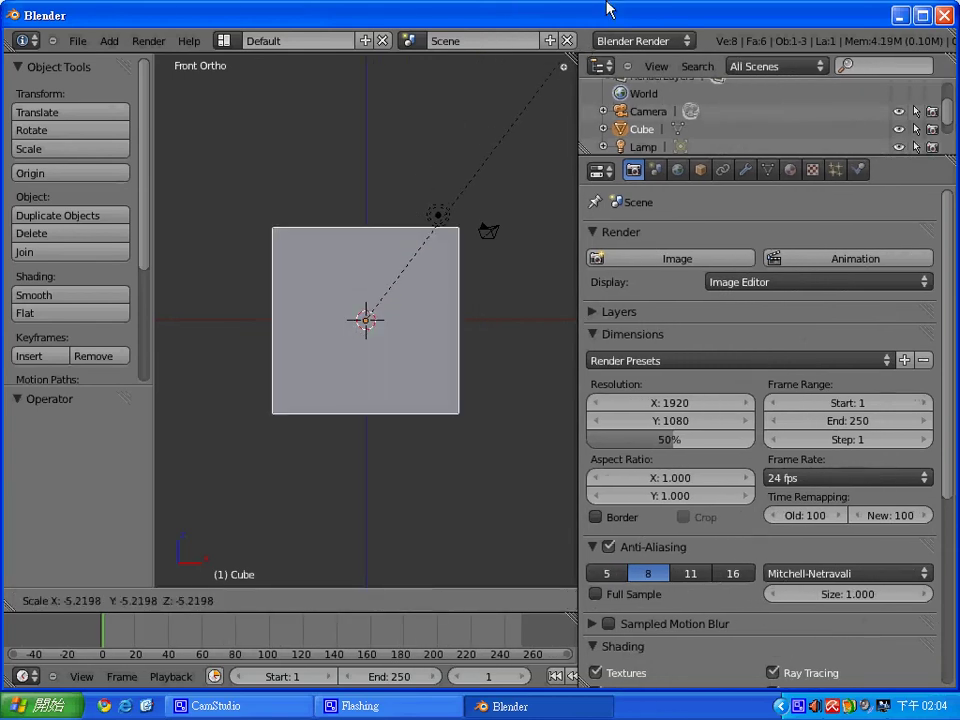
left_click(482, 211)
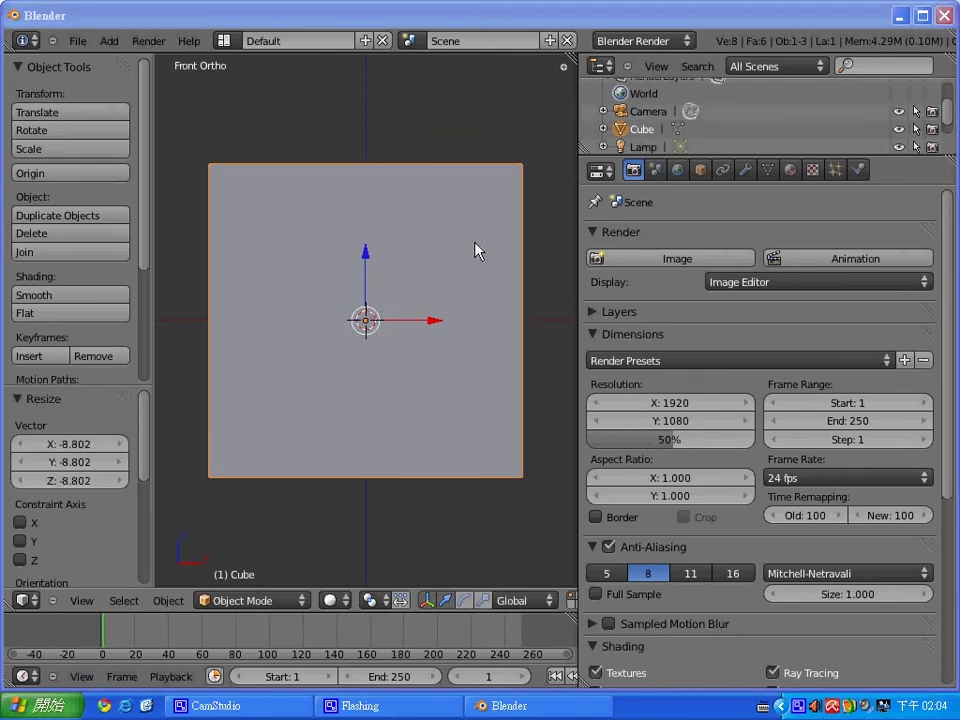
left_click(482, 265)
key("s")
left_click(452, 300)
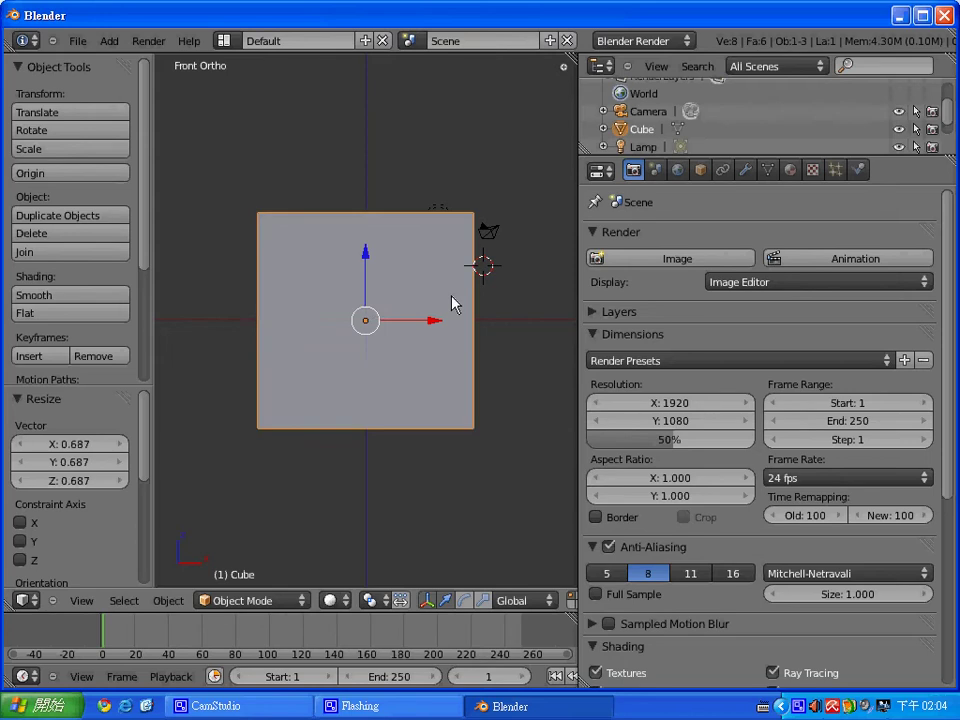
Switch the viewport to wireframe shading and place the 3D cursor below the cube.
key("z")
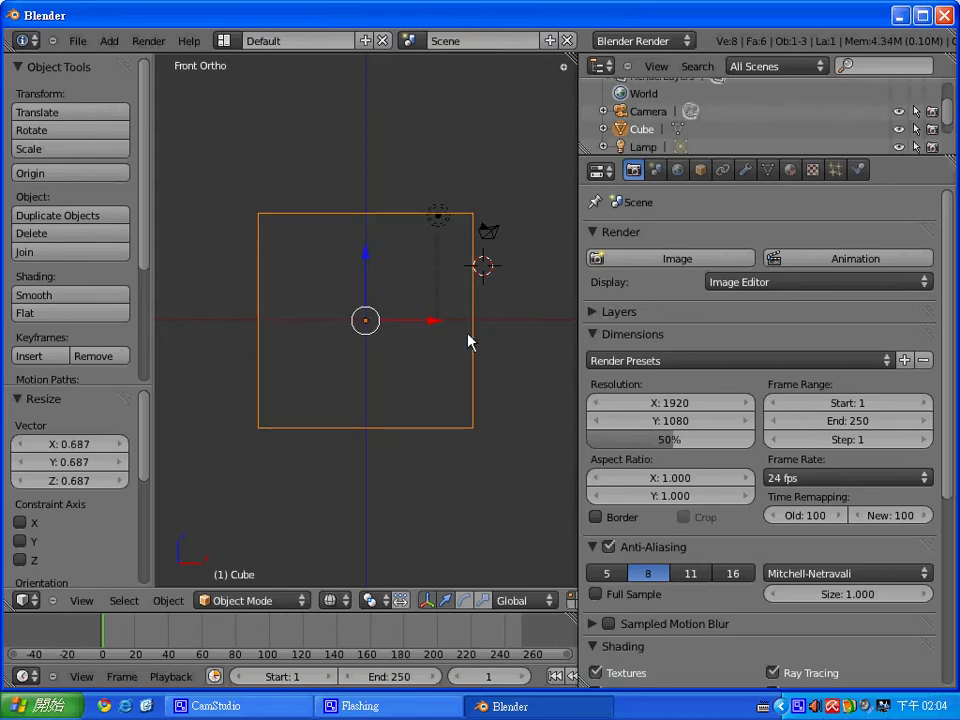
left_click(316, 560)
key("shift+a")
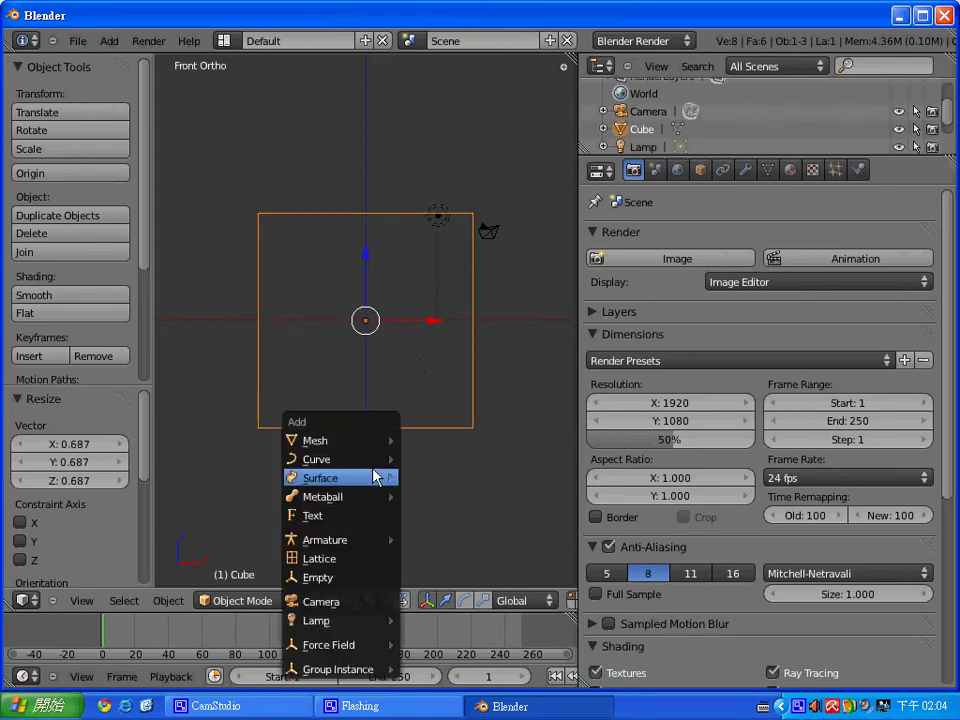
mouse_move(330, 440)
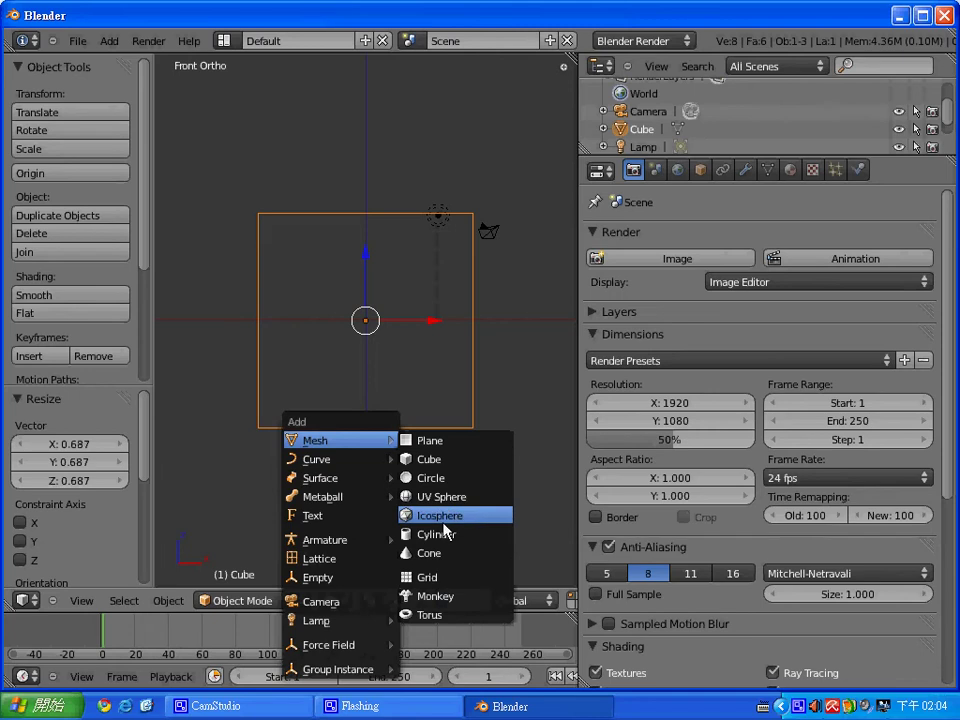
Add an icosphere with 4 subdivisions and move it up into the cube's lower half.
left_click(450, 515)
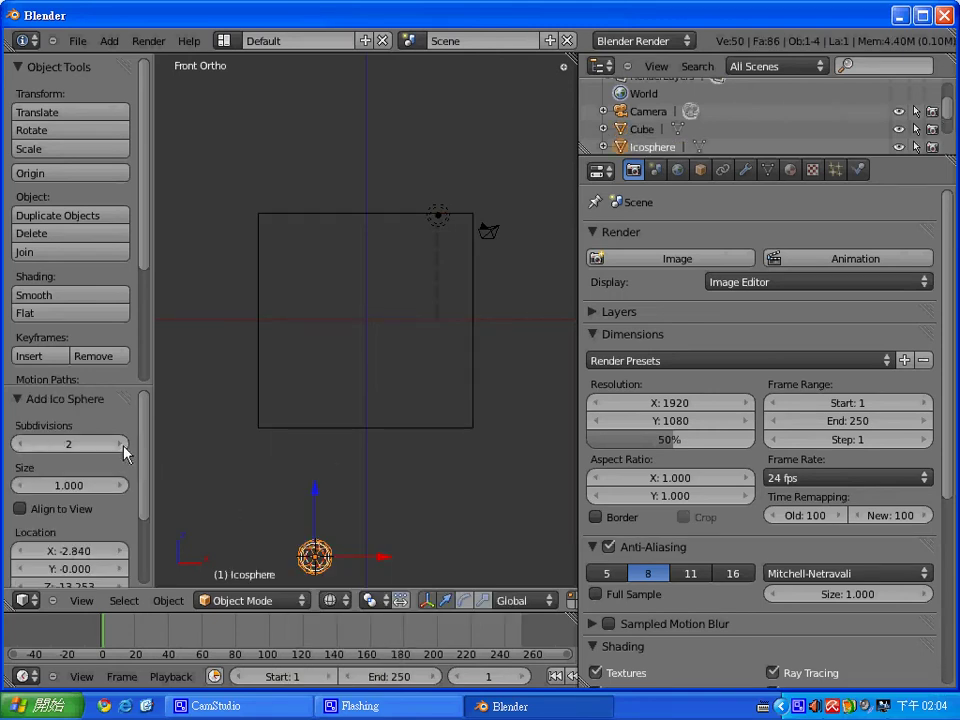
left_click(121, 444)
left_click(121, 444)
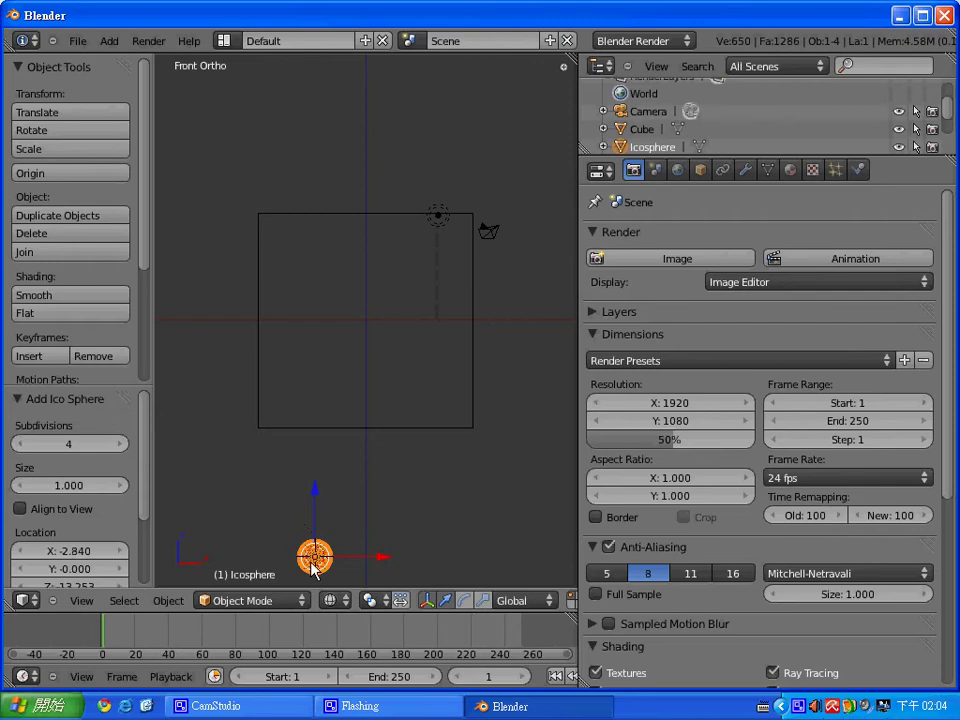
right_click_drag(313, 568, 360, 384)
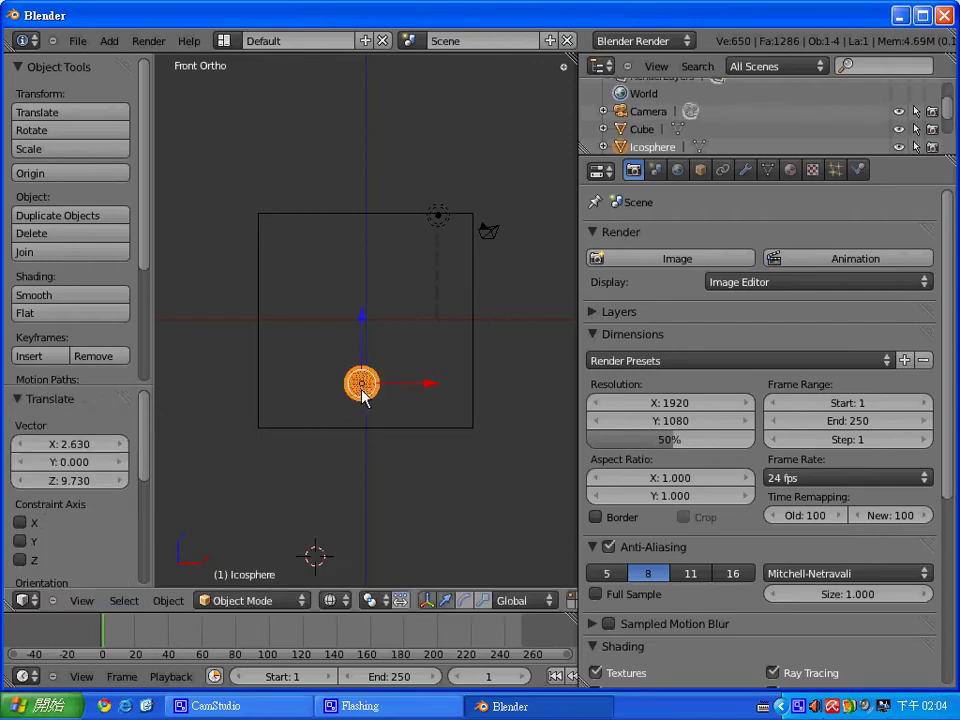
scroll(360, 380, "up", 2)
scroll(361, 380, "up", 1)
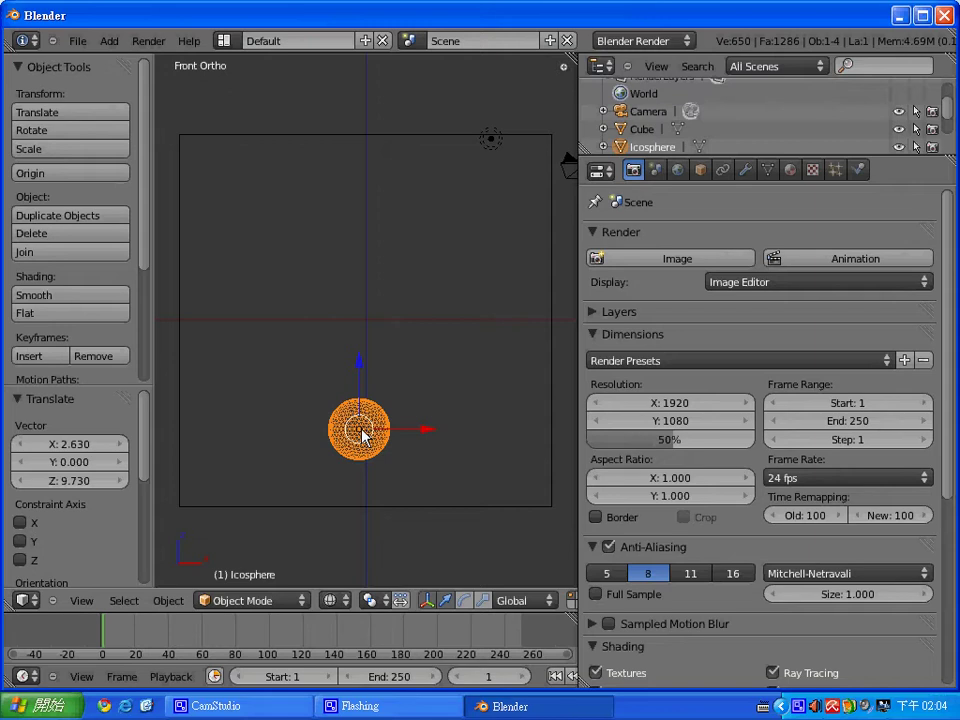
Enter Edit Mode on the icosphere and clear its vertex selection, undoing a stray vertex move.
left_click(394, 497)
key("g")
key("x")
key("Return")
key("Tab")
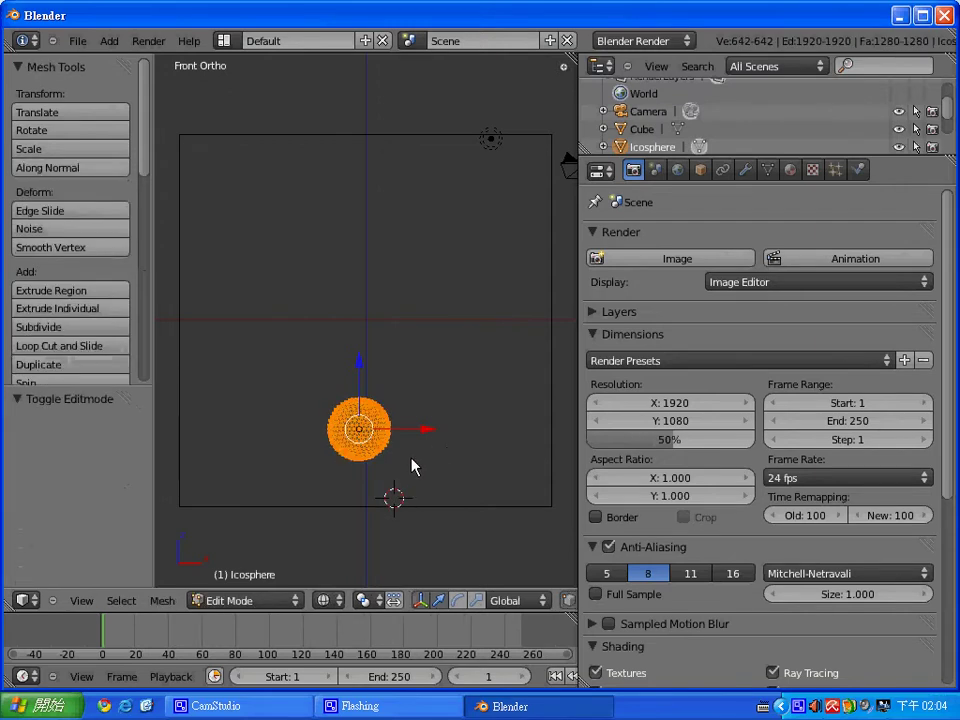
key("Tab")
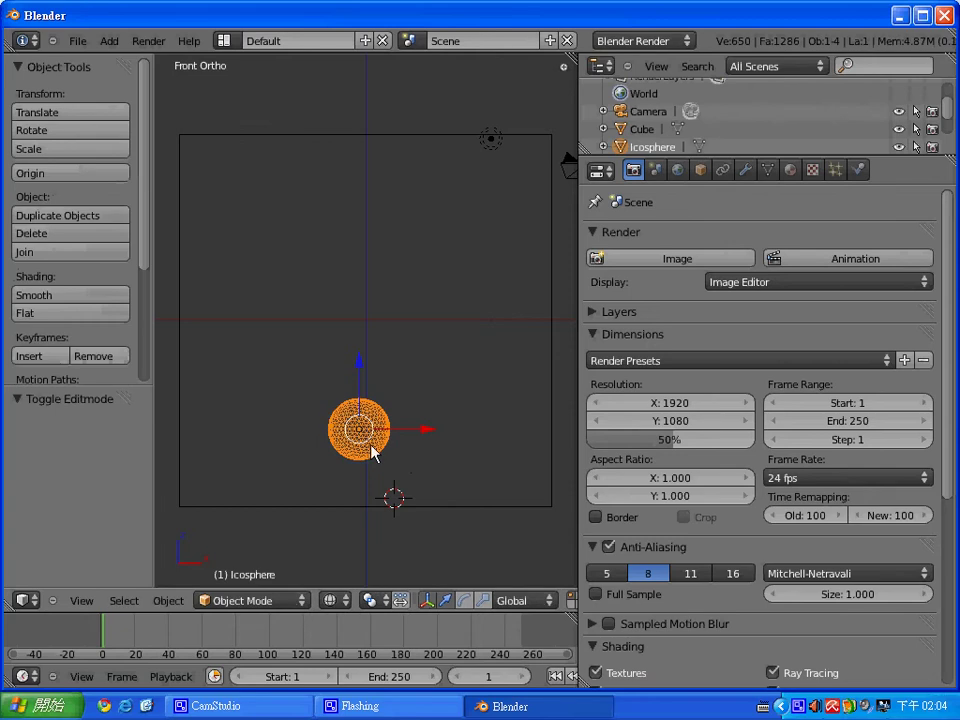
key("Tab")
left_click(349, 505)
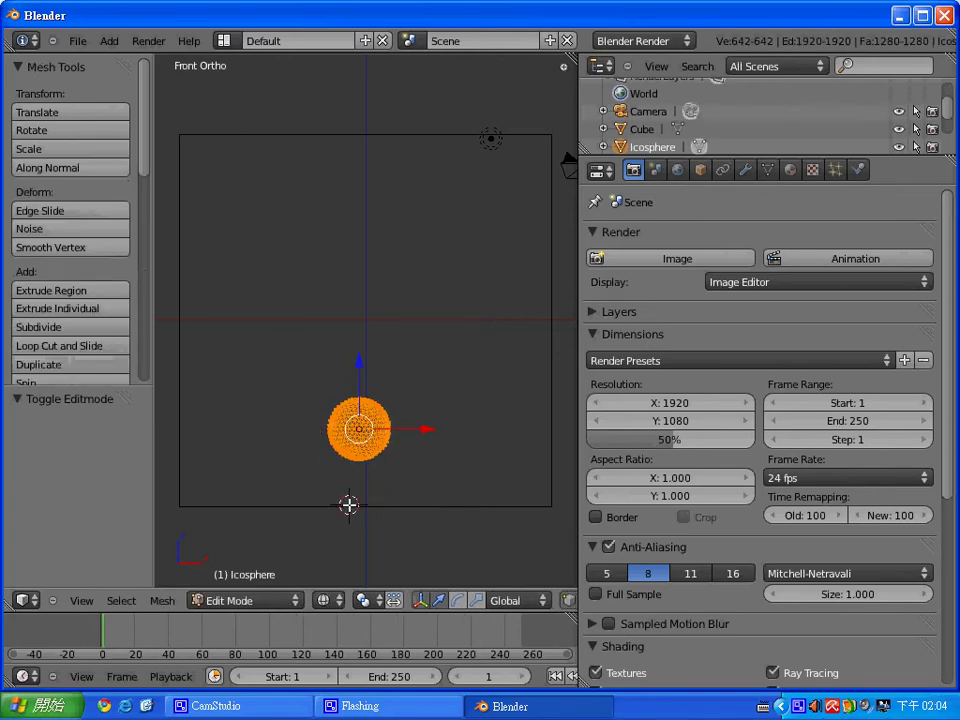
key("b")
left_click(320, 432)
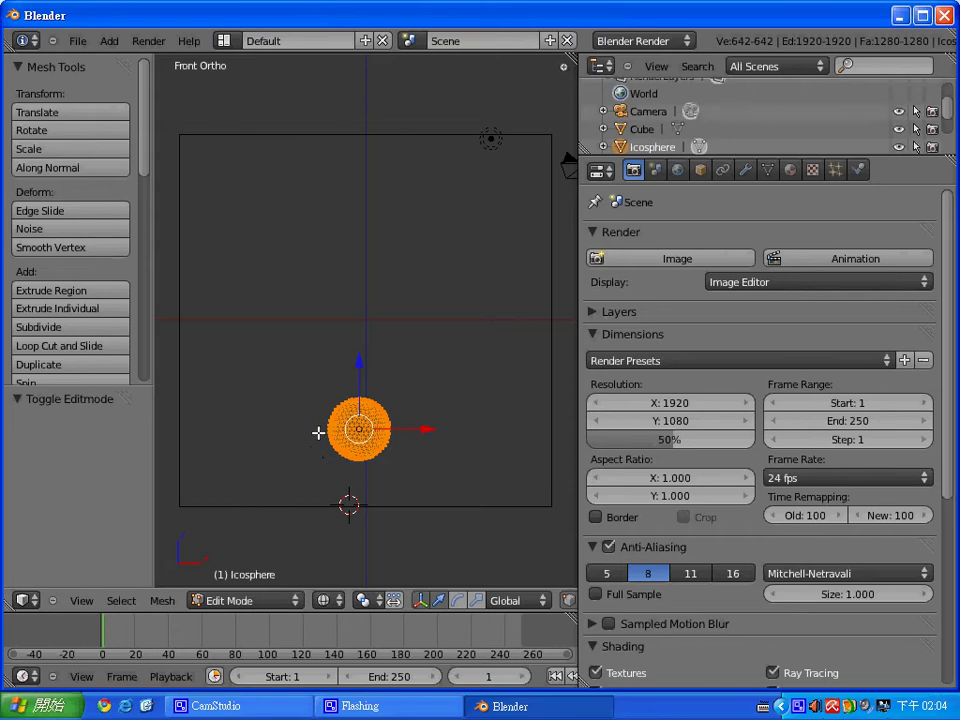
key("a")
key("c")
left_click(320, 432)
key("Escape")
key("g")
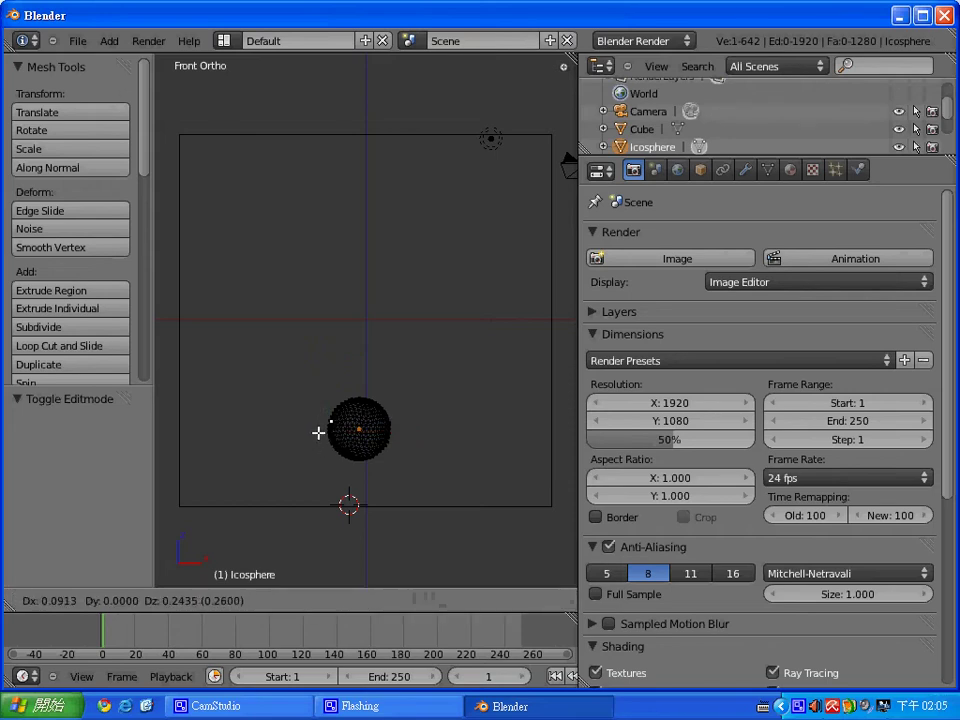
left_click(326, 447)
key("ctrl+z")
Box-select the icosphere's lower-half vertices, delete them, and return to Object Mode.
key("b")
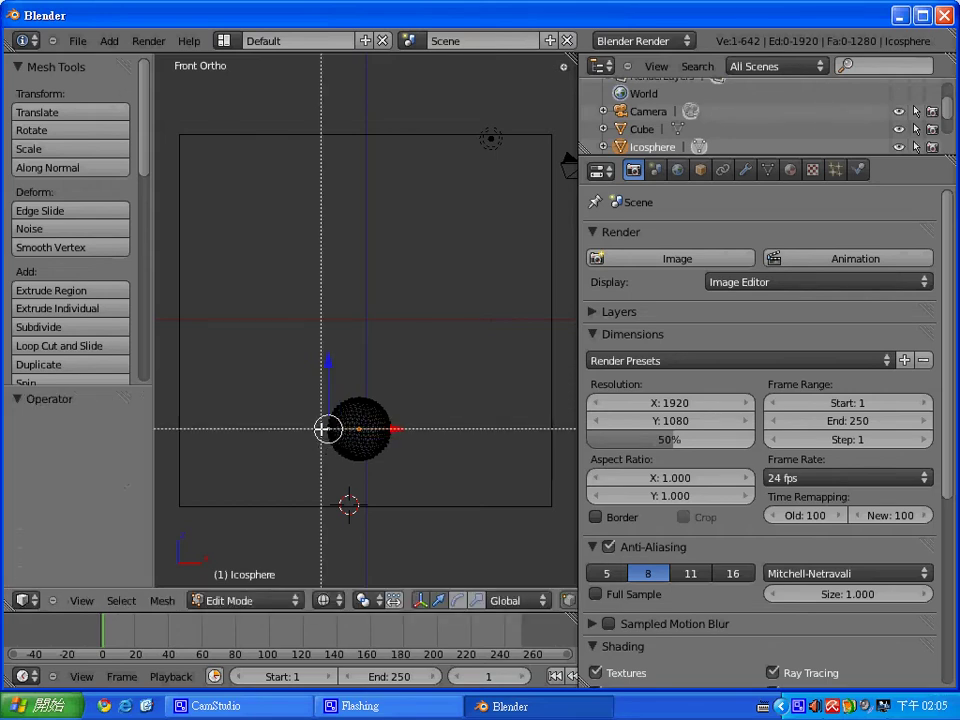
mouse_move(321, 430)
left_mouse_down()
mouse_move(340, 469)
mouse_move(454, 474)
left_mouse_up()
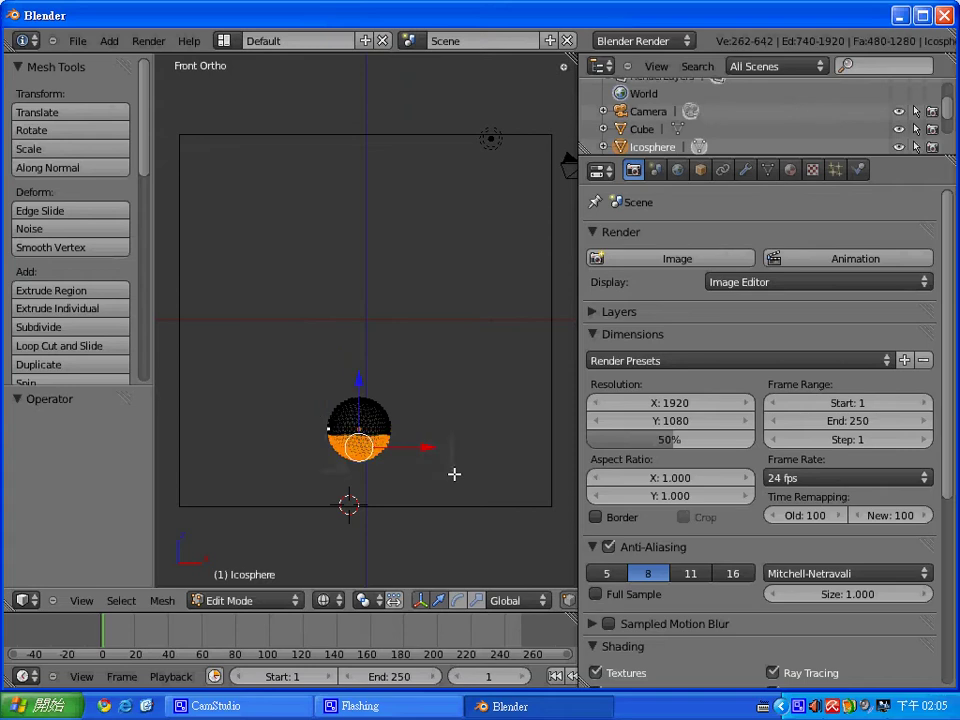
key("x")
left_click(454, 474)
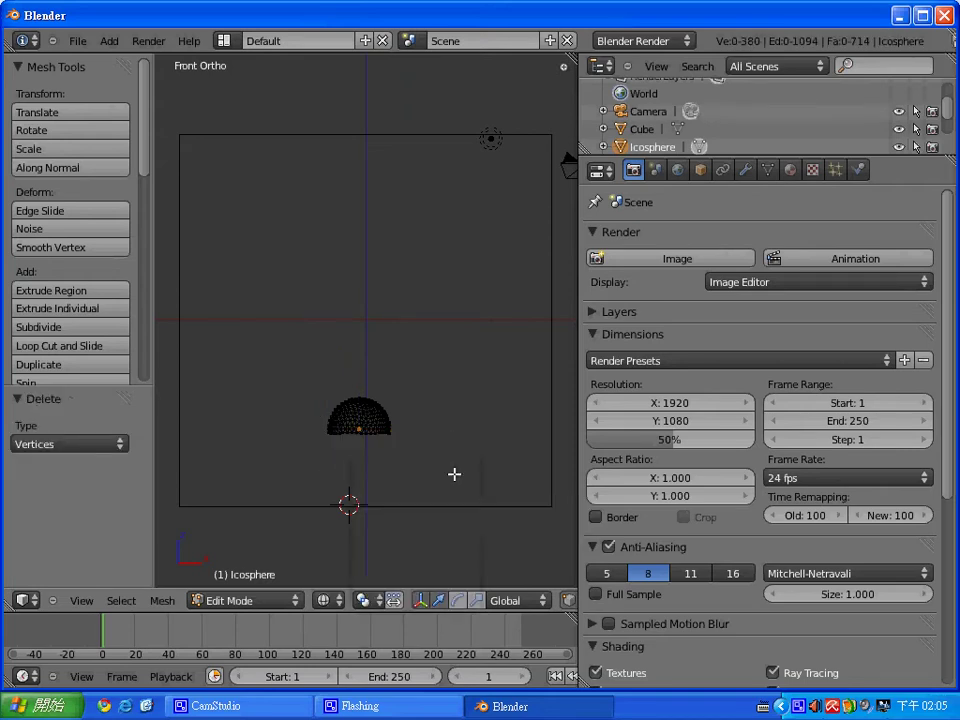
key("Tab")
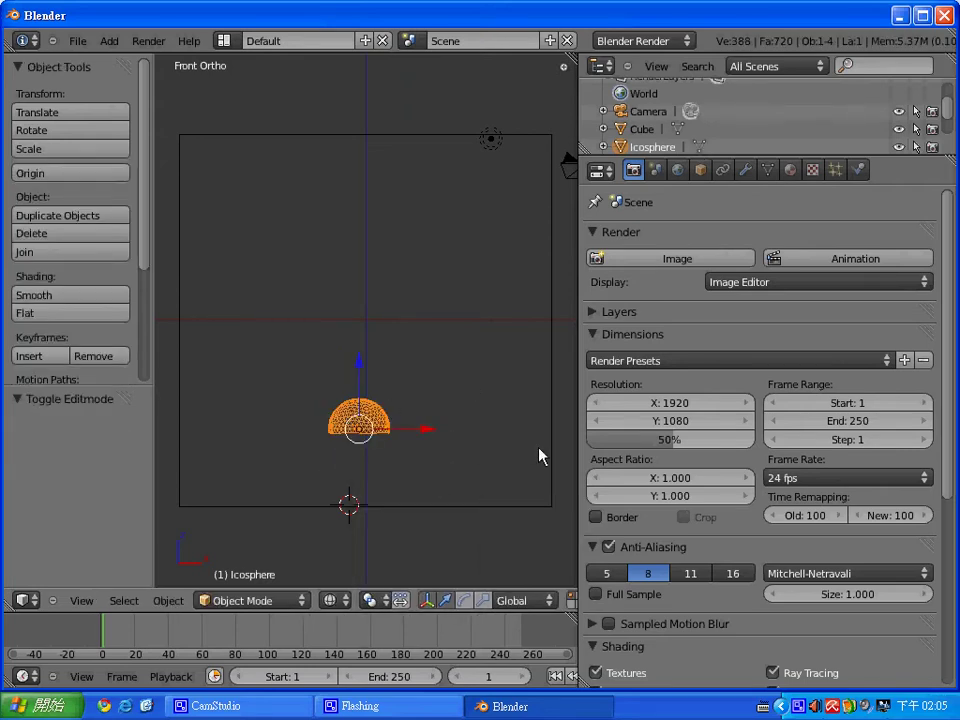
Add a particle system to the dome with emission Start and End at frame 2, then preview playback.
left_click(834, 170)
left_click(924, 235)
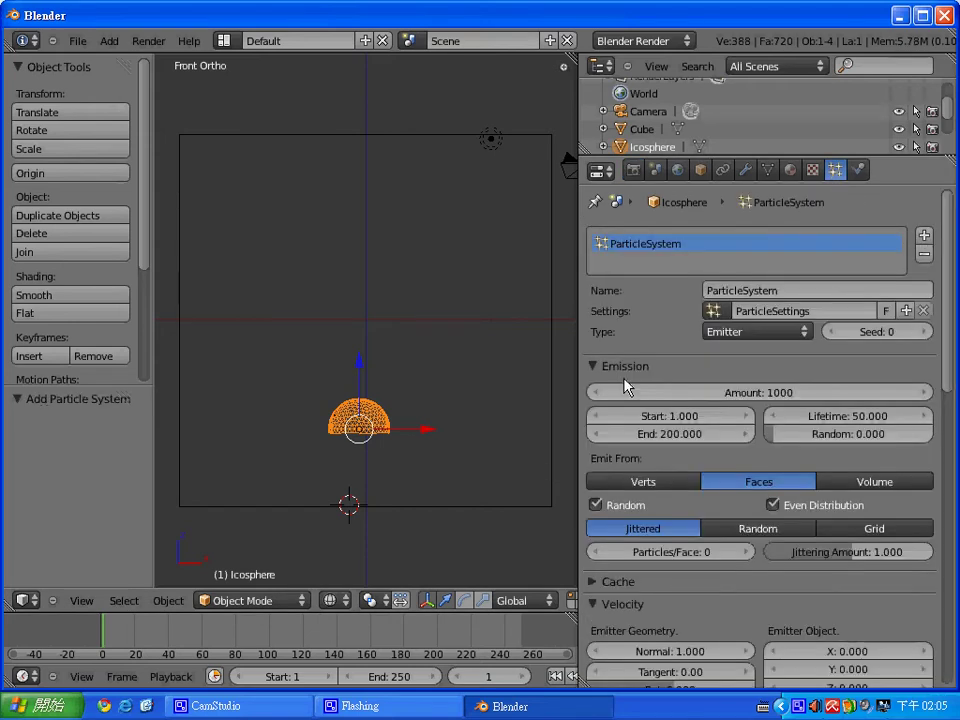
left_click(670, 417)
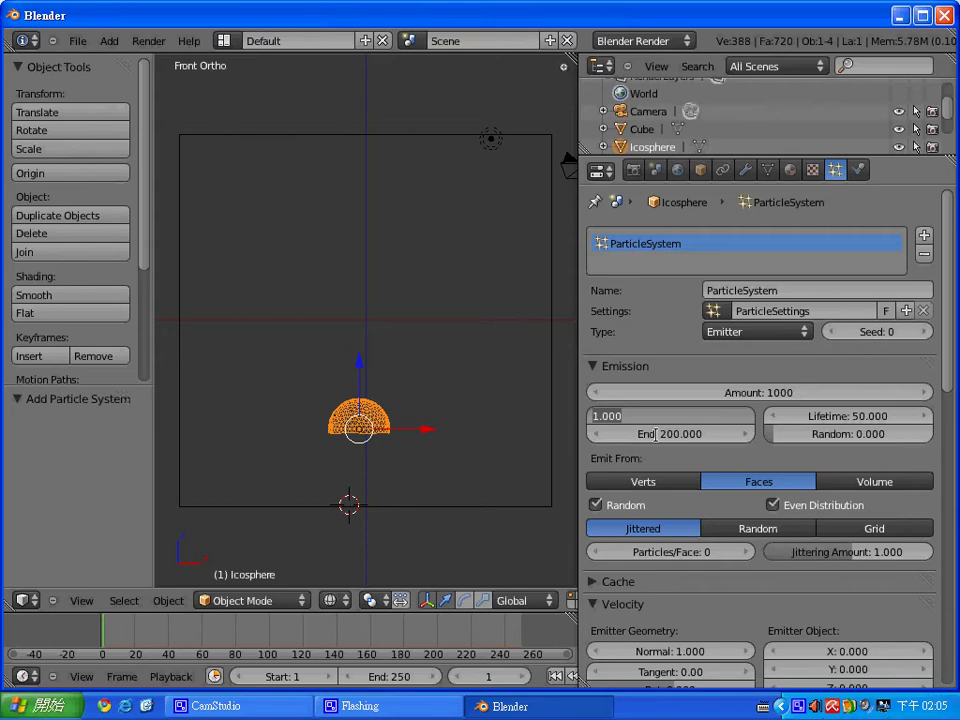
type("2")
key("Return")
left_click(656, 434)
type("2")
key("Return")
scroll(660, 443, "down", 3)
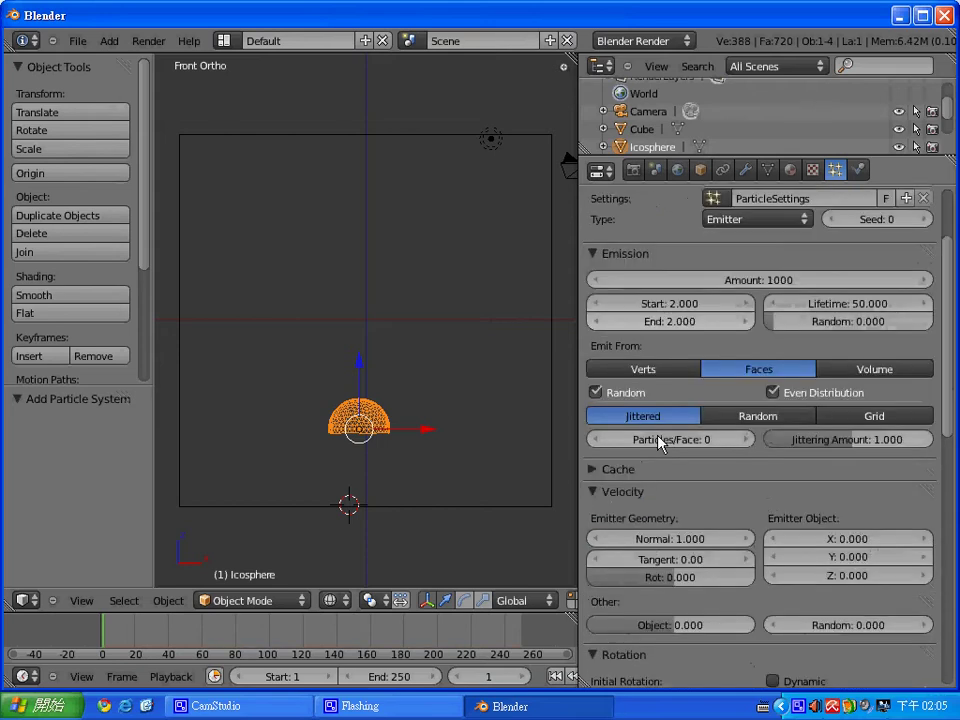
scroll(660, 443, "down", 4)
key("alt+a")
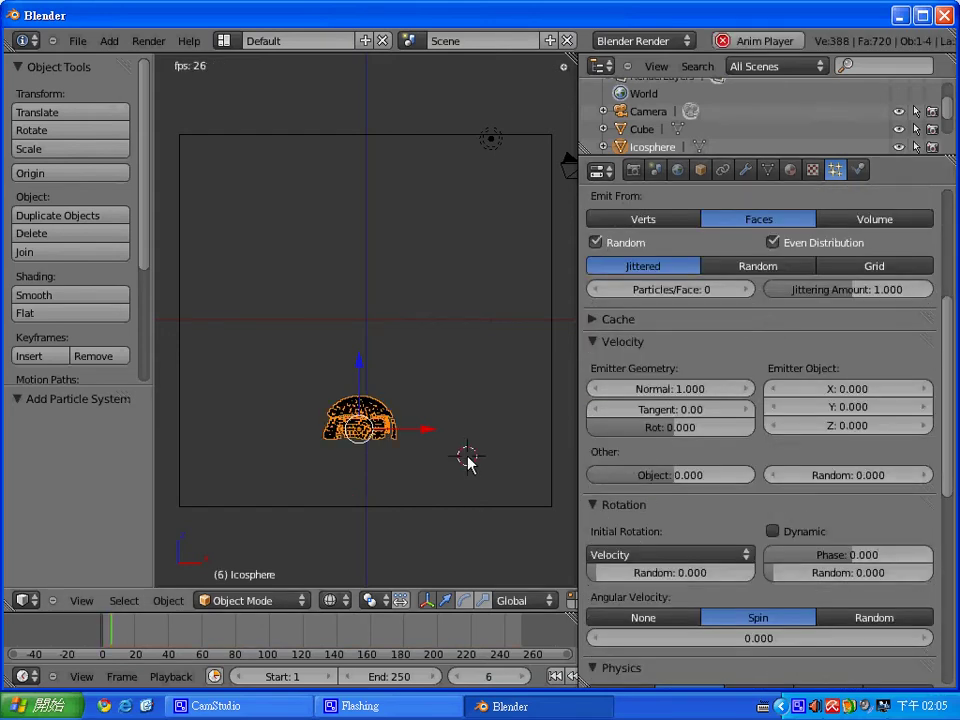
key("alt+a")
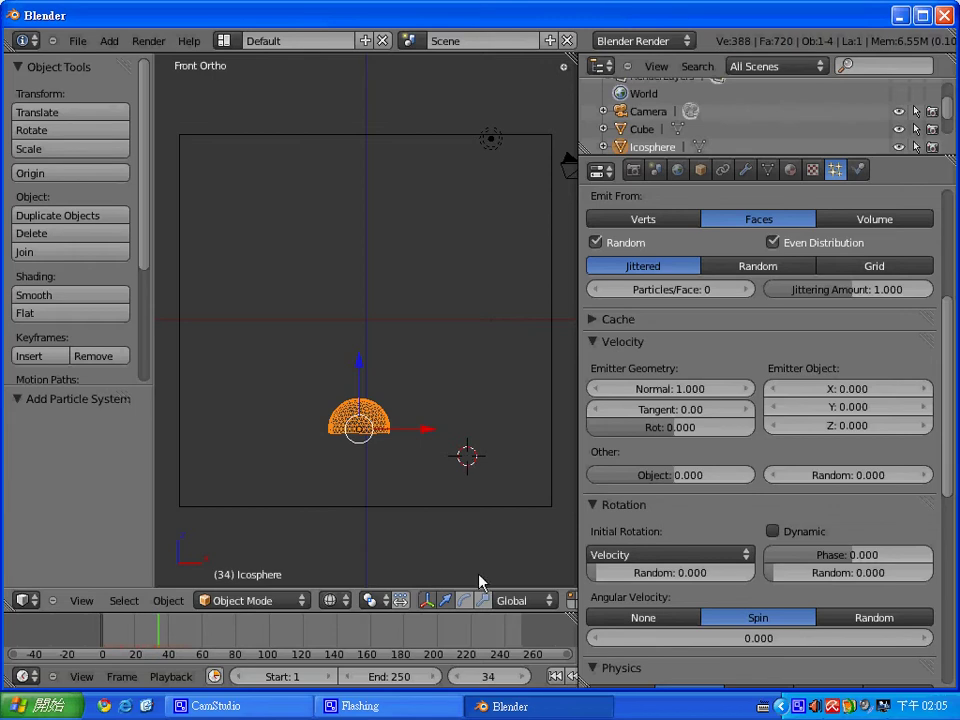
Rewind to frame 1 and set the particles' Field Weights Gravity to 0.
left_click(555, 677)
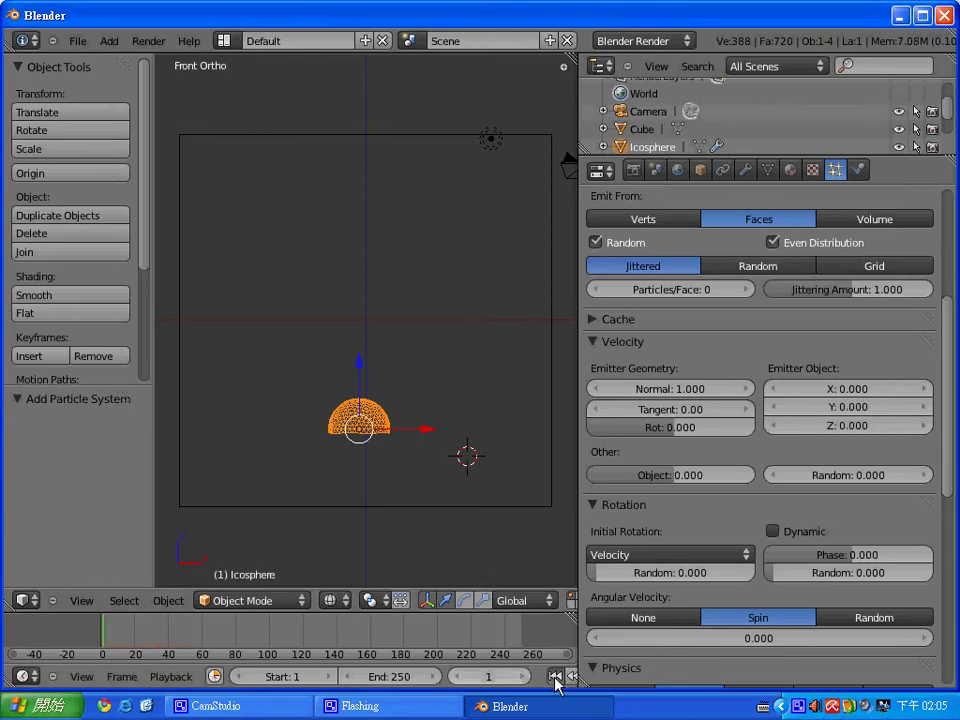
scroll(679, 435, "down", 1)
scroll(686, 433, "down", 11)
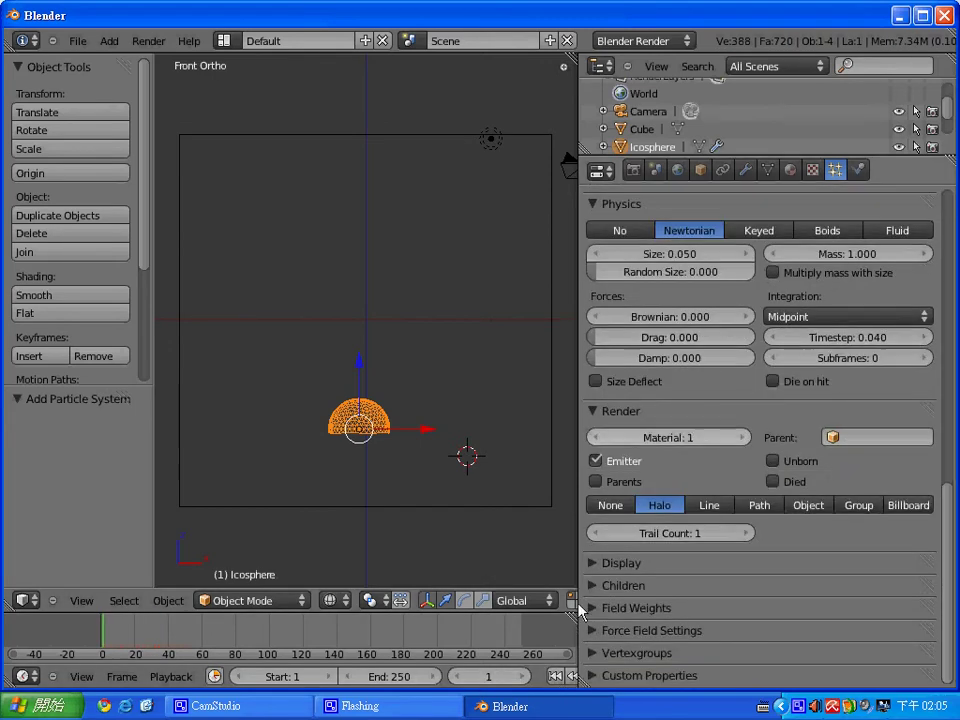
left_click(590, 609)
scroll(600, 610, "down", 1)
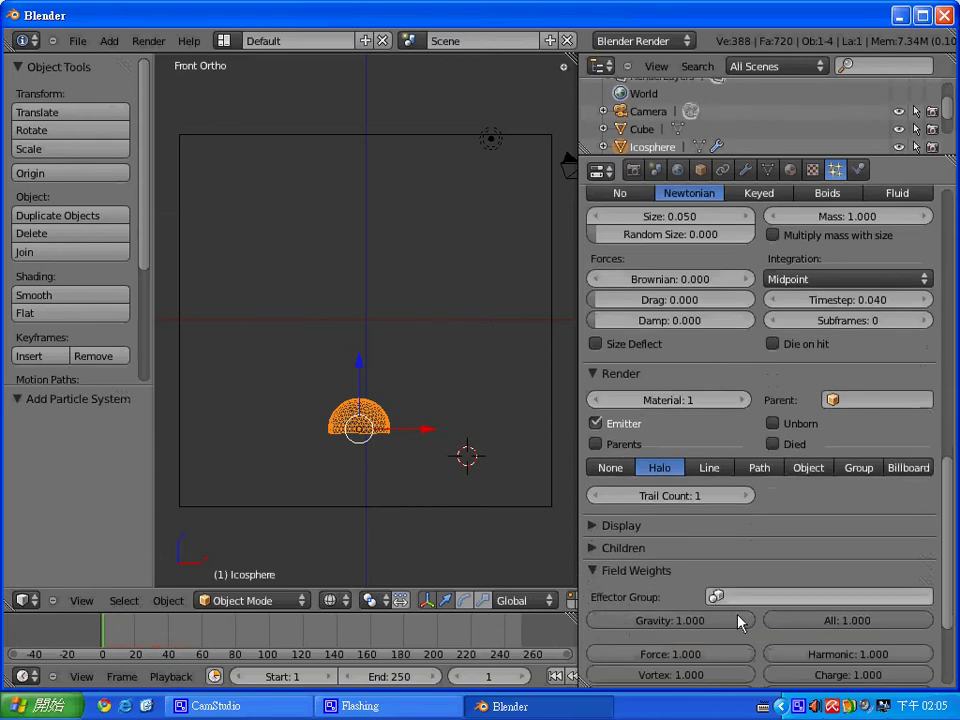
left_click_drag(750, 620, 583, 627)
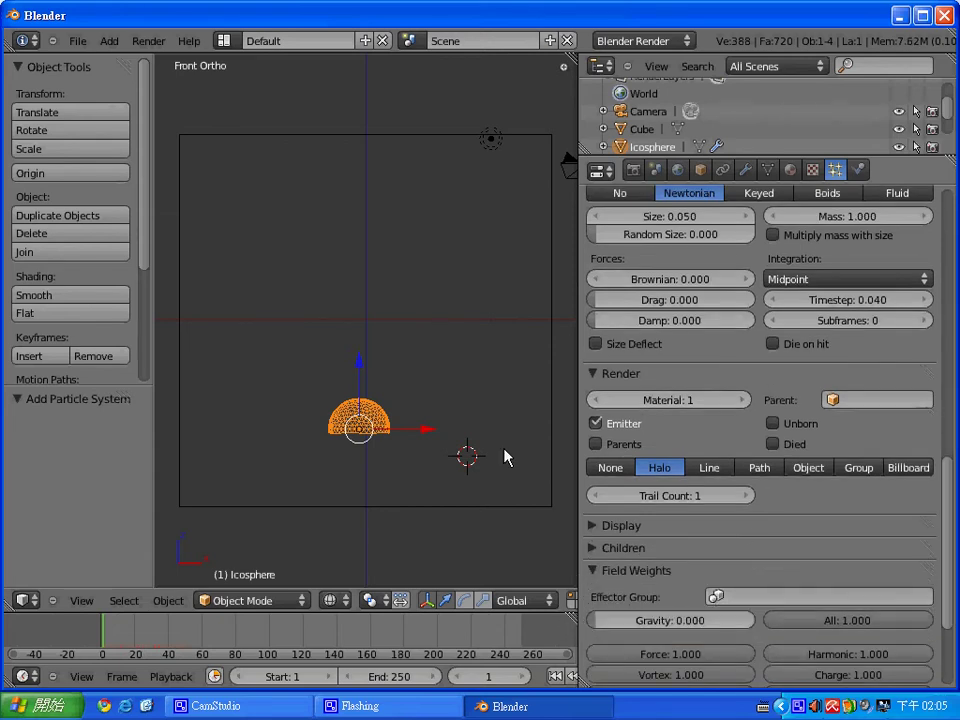
Preview the zero-gravity particles, return to frame 1, and enlarge the 3D viewport.
key("alt+a")
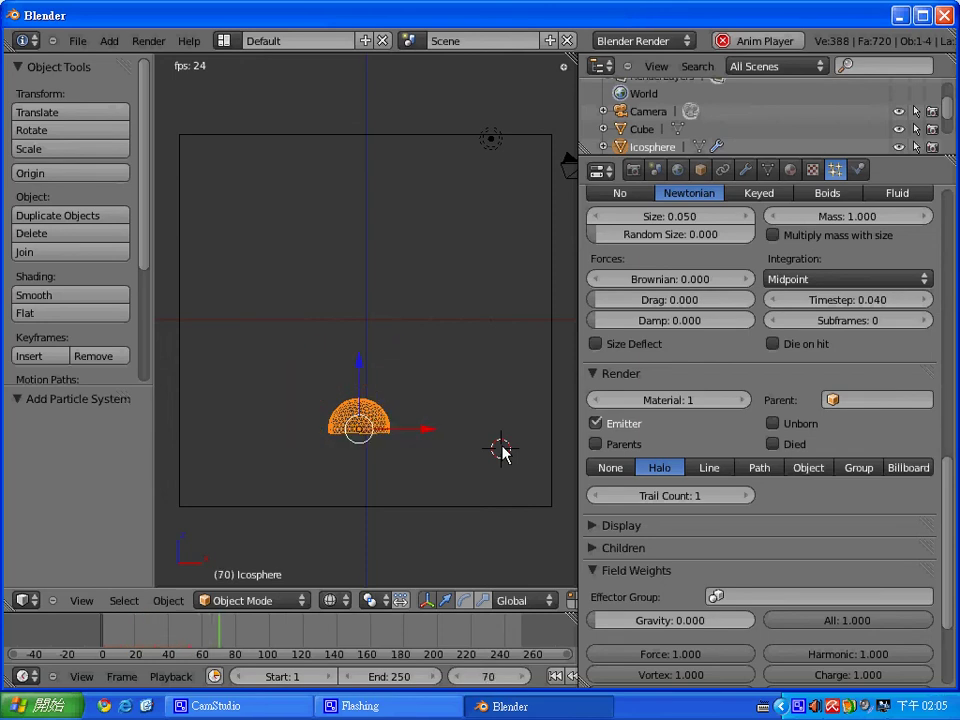
key("alt+a")
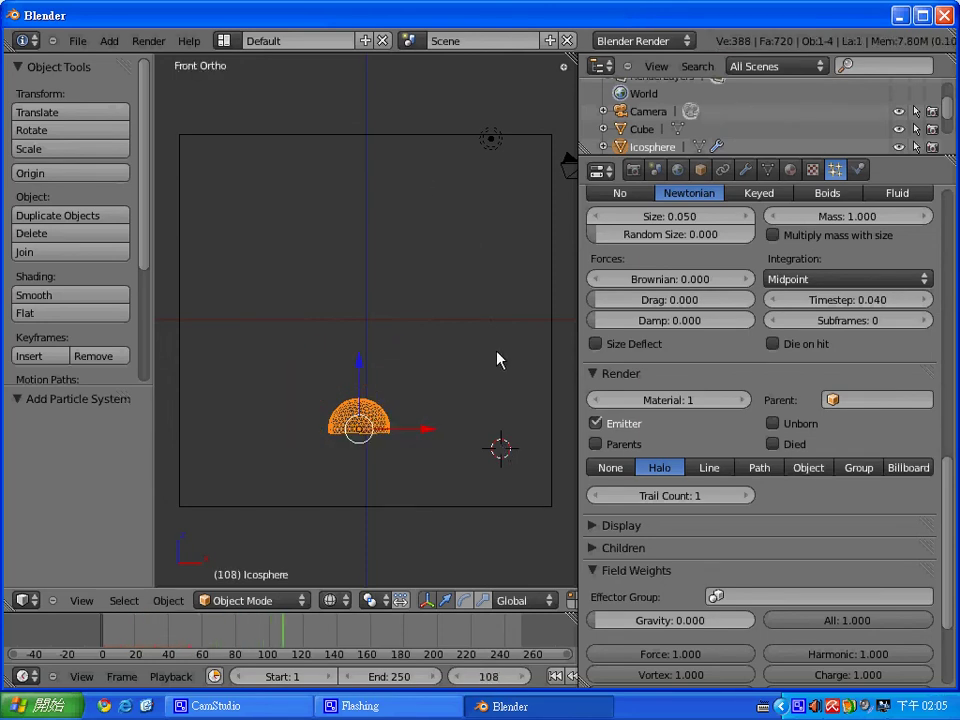
left_click(489, 374)
key("alt+a")
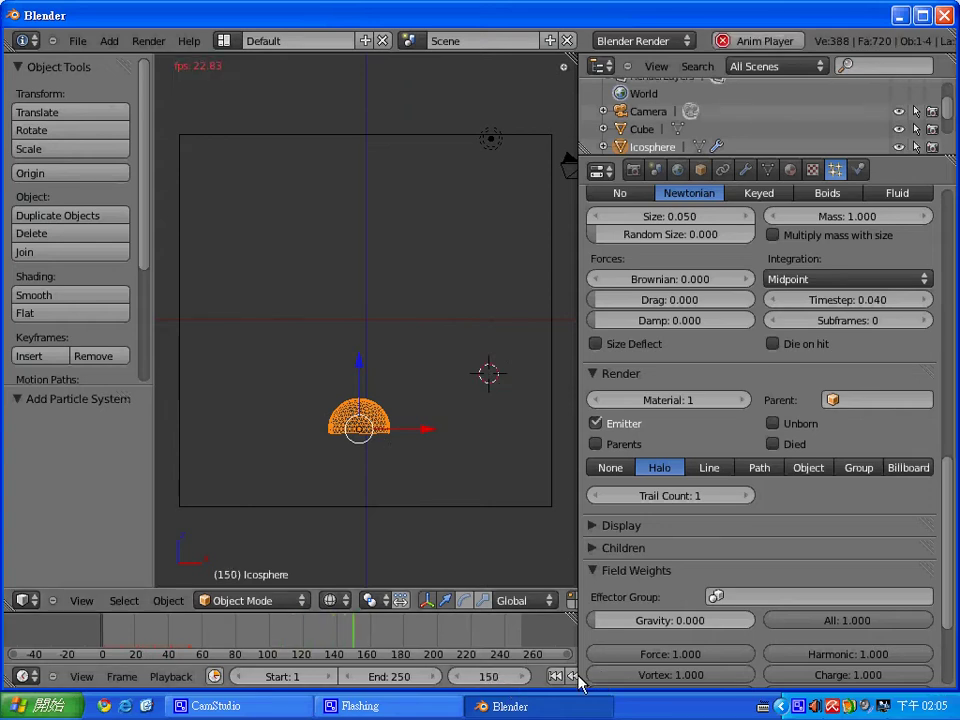
left_click(555, 677)
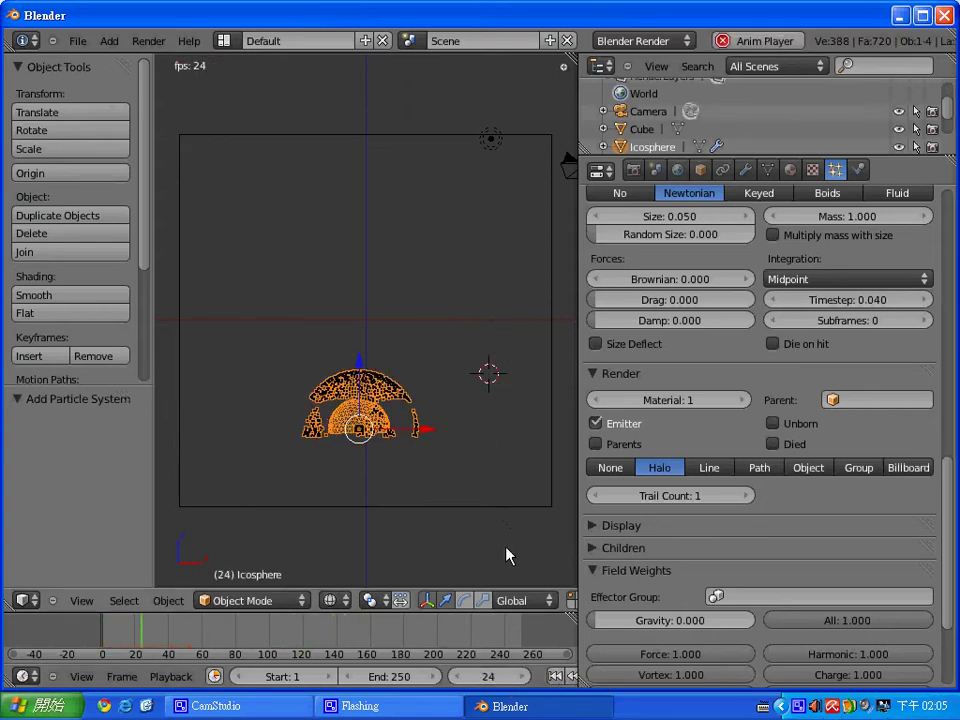
key("Escape")
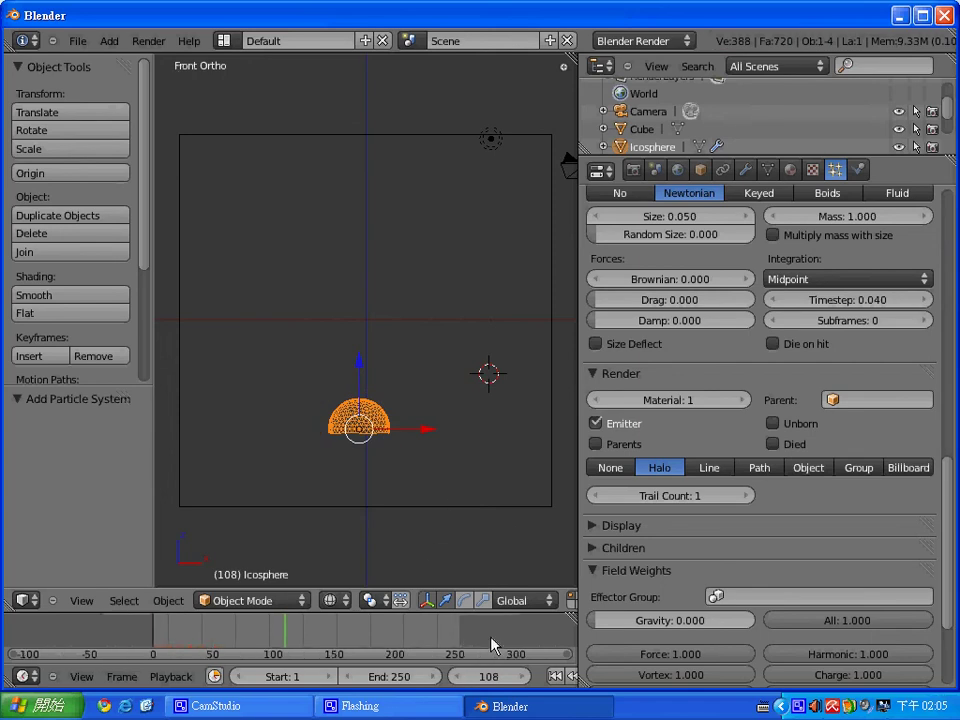
scroll(495, 640, "down", 2)
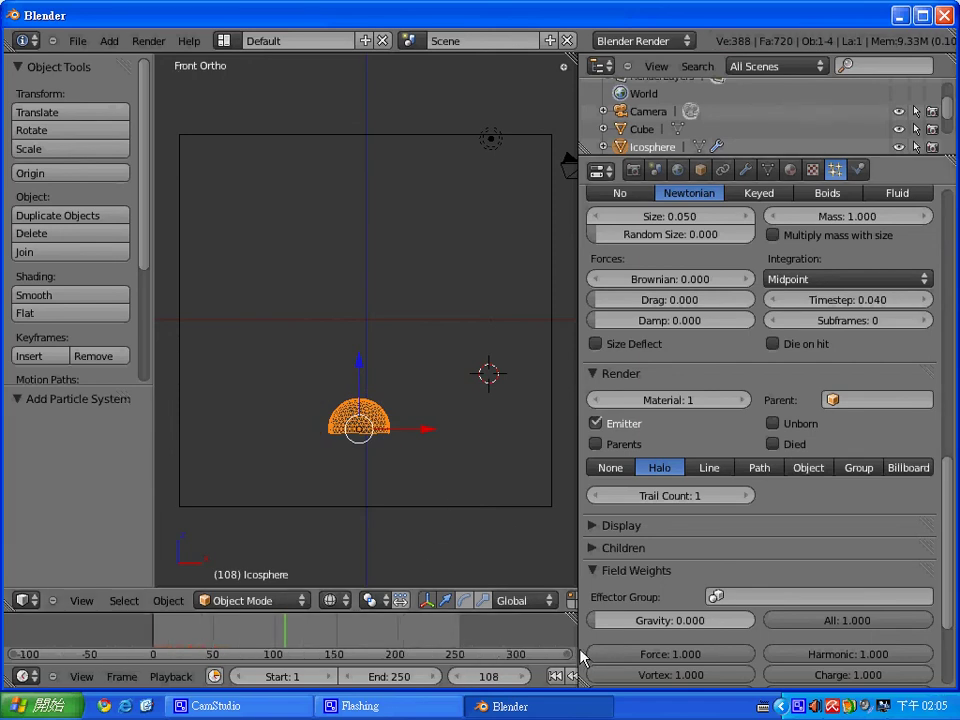
left_click_drag(579, 656, 640, 622)
Delete the icosphere emitter from the scene.
left_click(556, 676)
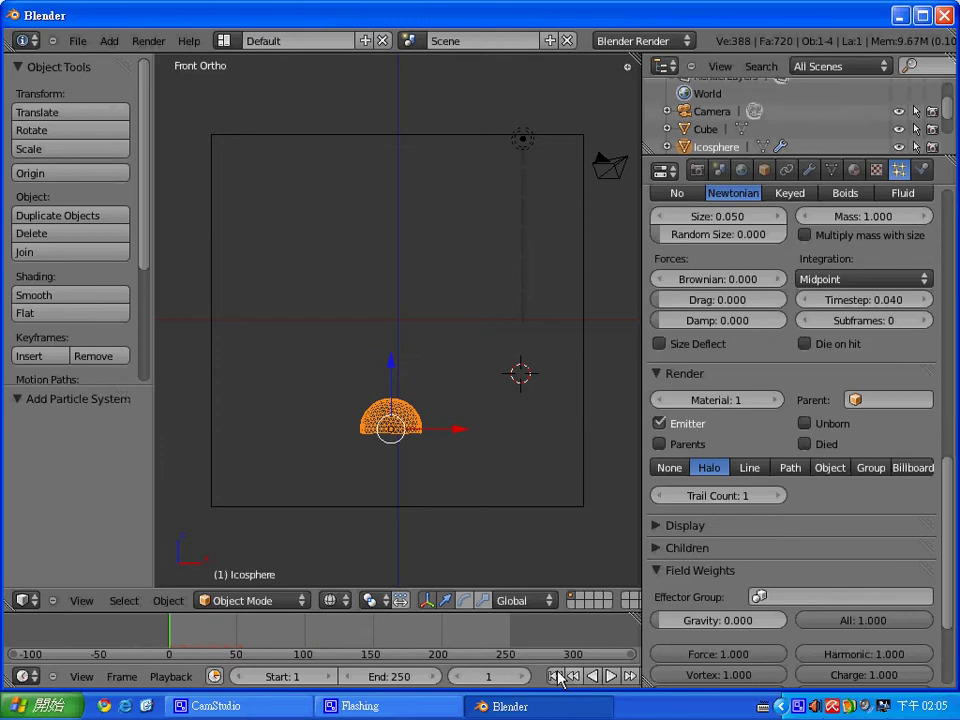
key("x")
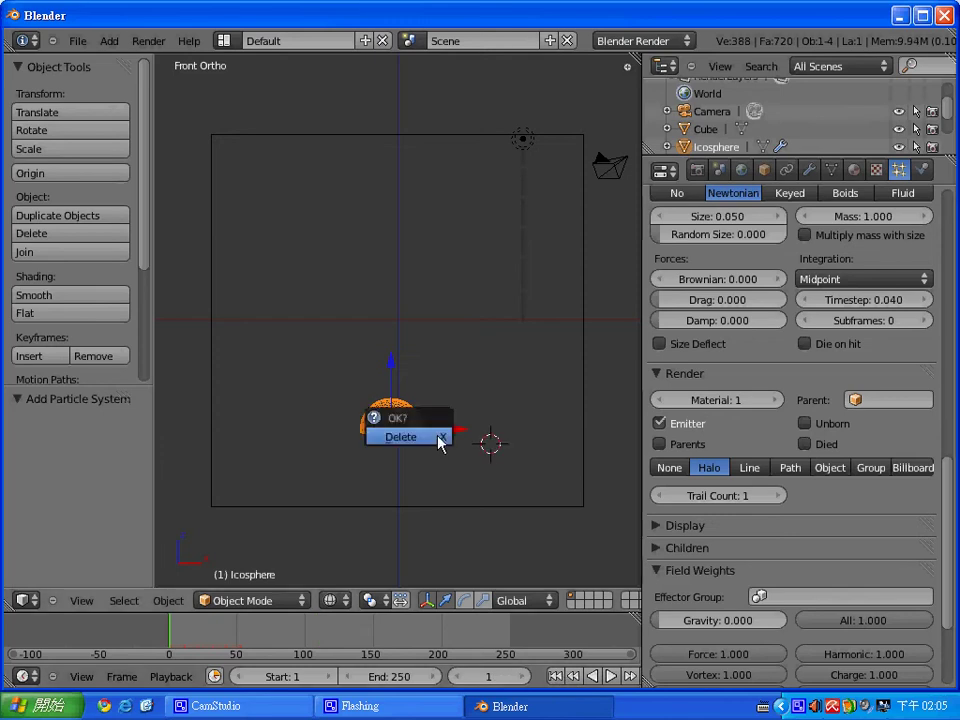
left_click(440, 438)
key("alt+a")
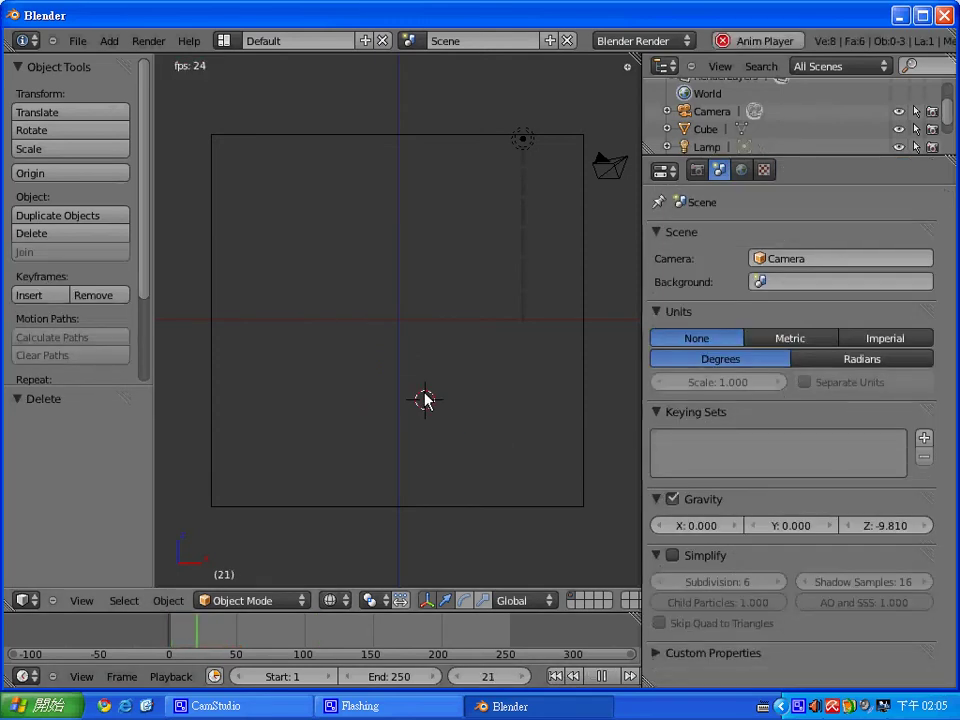
key("Escape")
Add a UV sphere with 32 segments and 16 rings and enter Edit Mode on it.
key("shift+a")
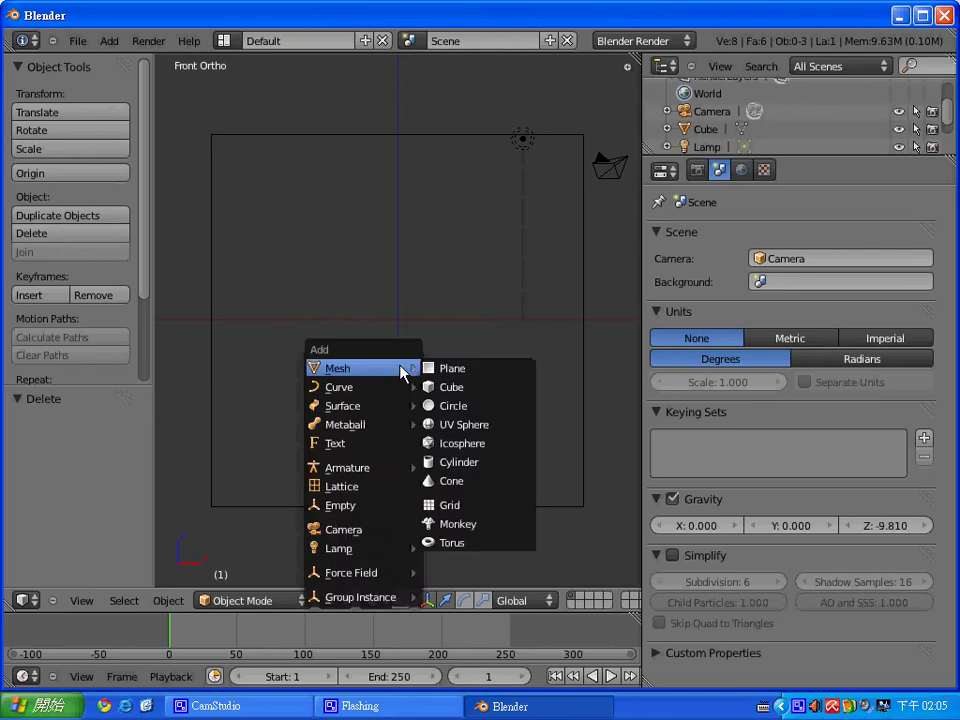
key("Escape")
key("shift+a")
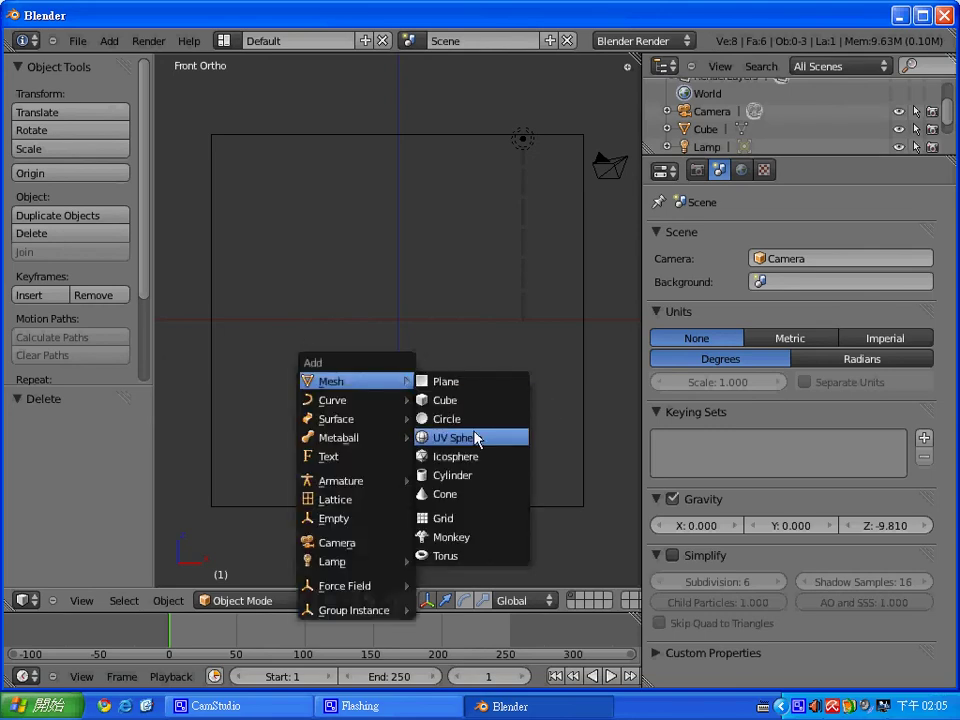
left_click(476, 438)
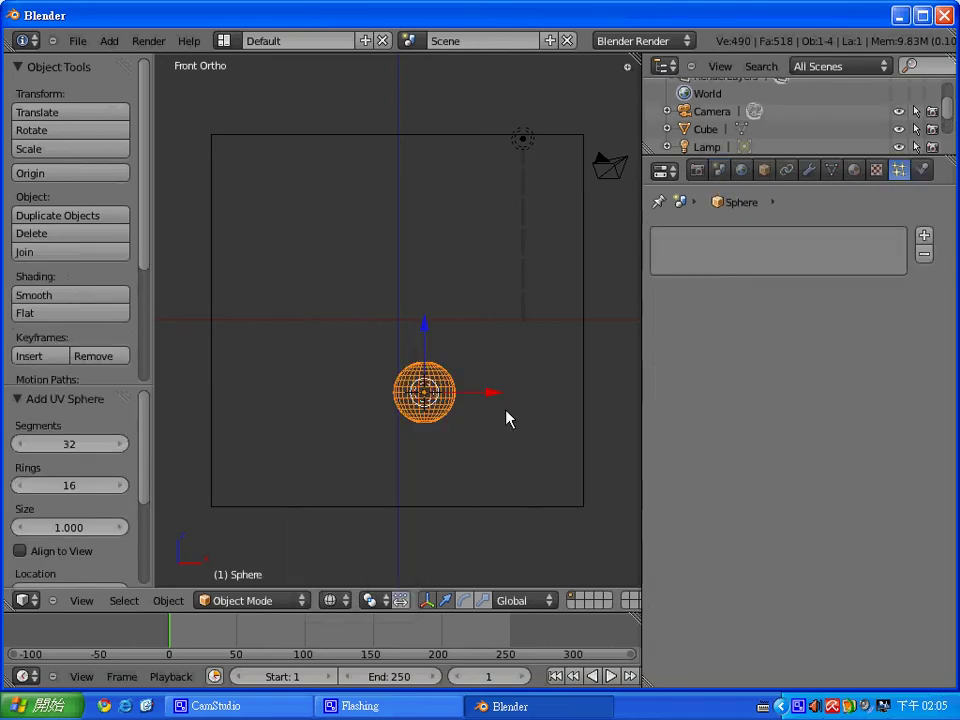
left_click(456, 466)
key("b")
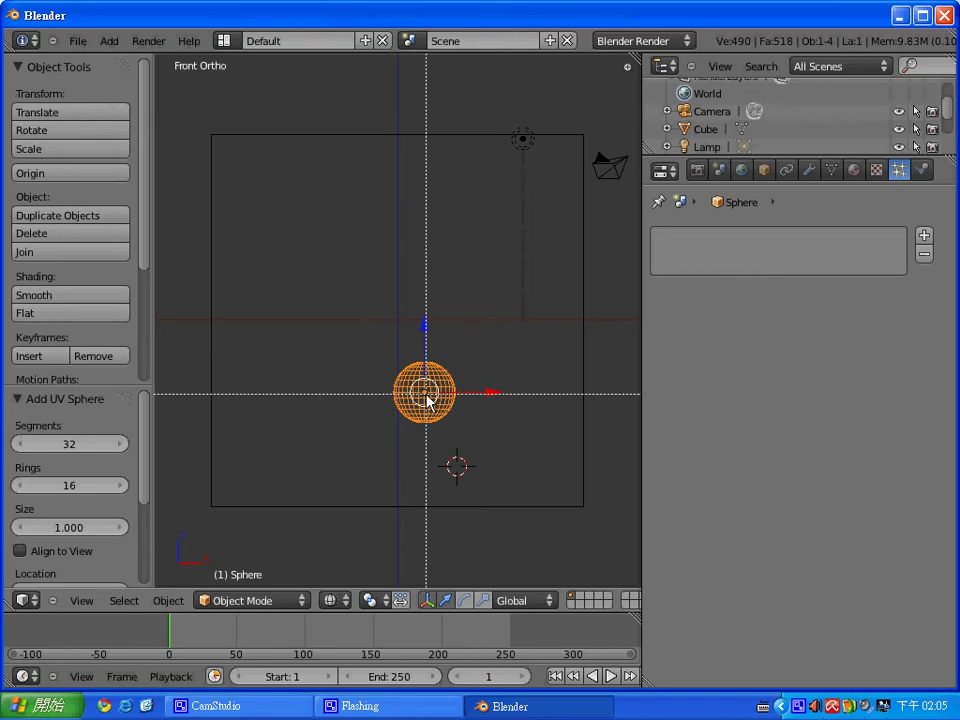
mouse_move(385, 392)
left_mouse_down()
mouse_move(445, 432)
mouse_move(481, 430)
left_mouse_up()
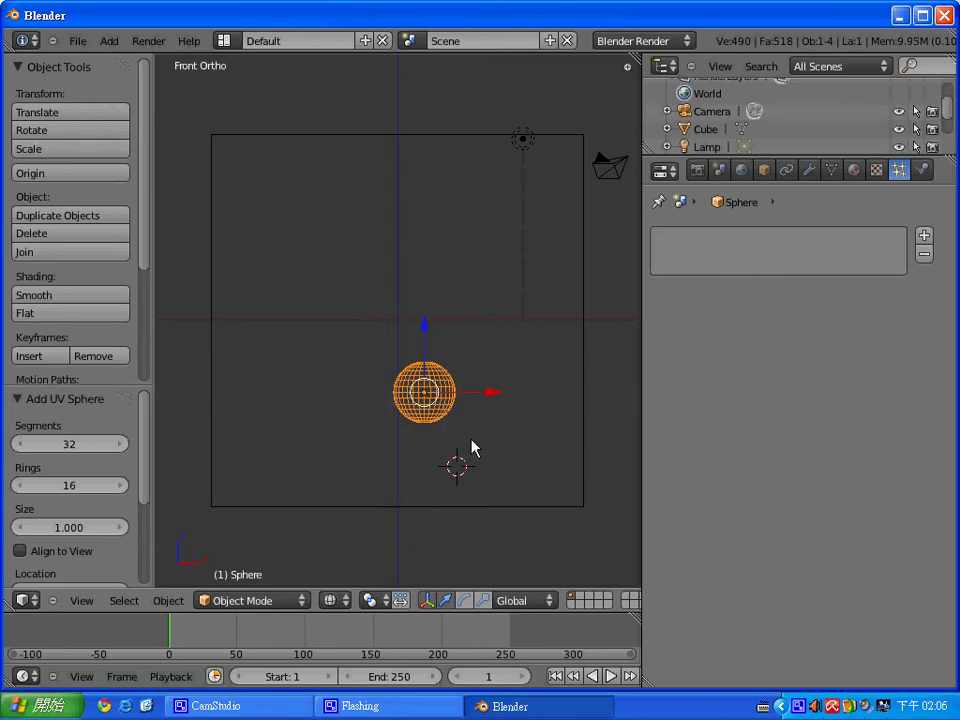
key("Tab")
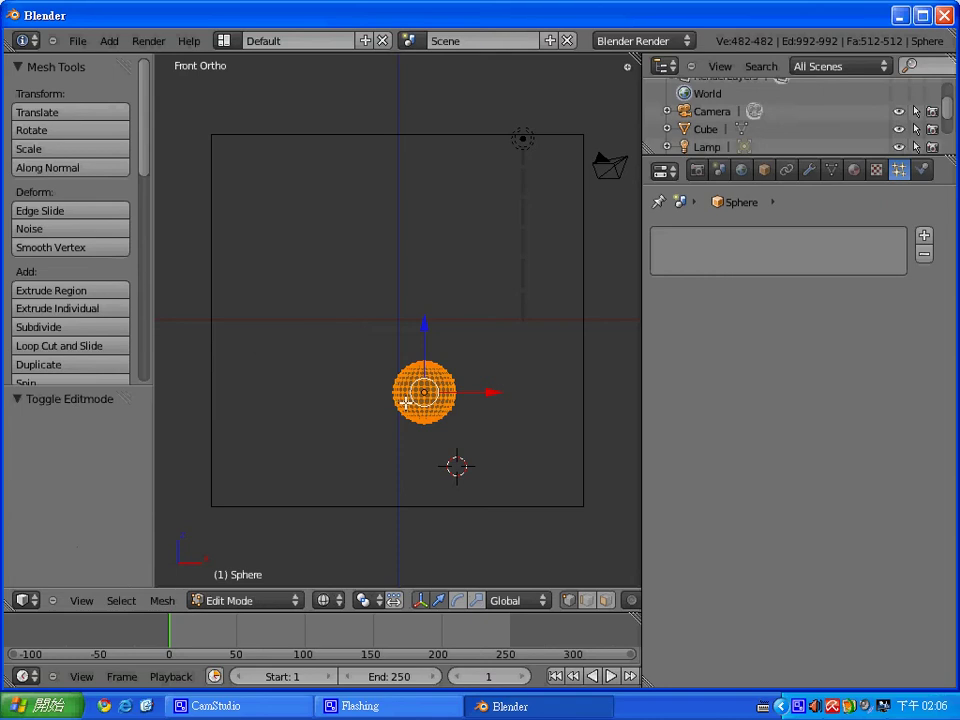
Box-select the UV sphere's lower-half vertices, delete them, and return to Object Mode.
right_click(399, 376)
key("g")
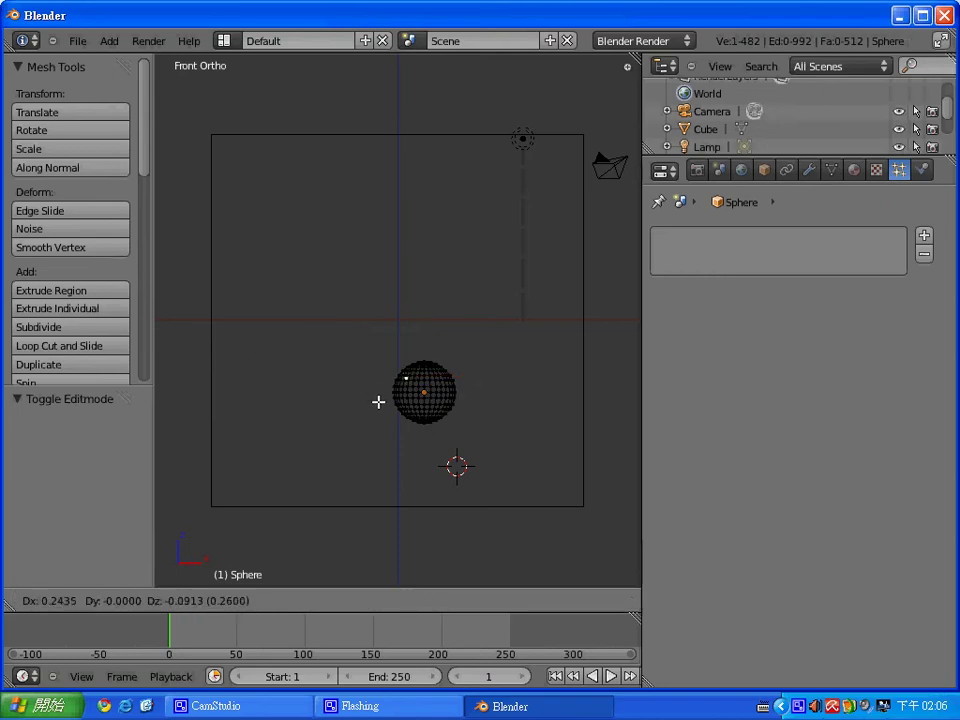
left_click(378, 402)
key("ctrl+z")
key("b")
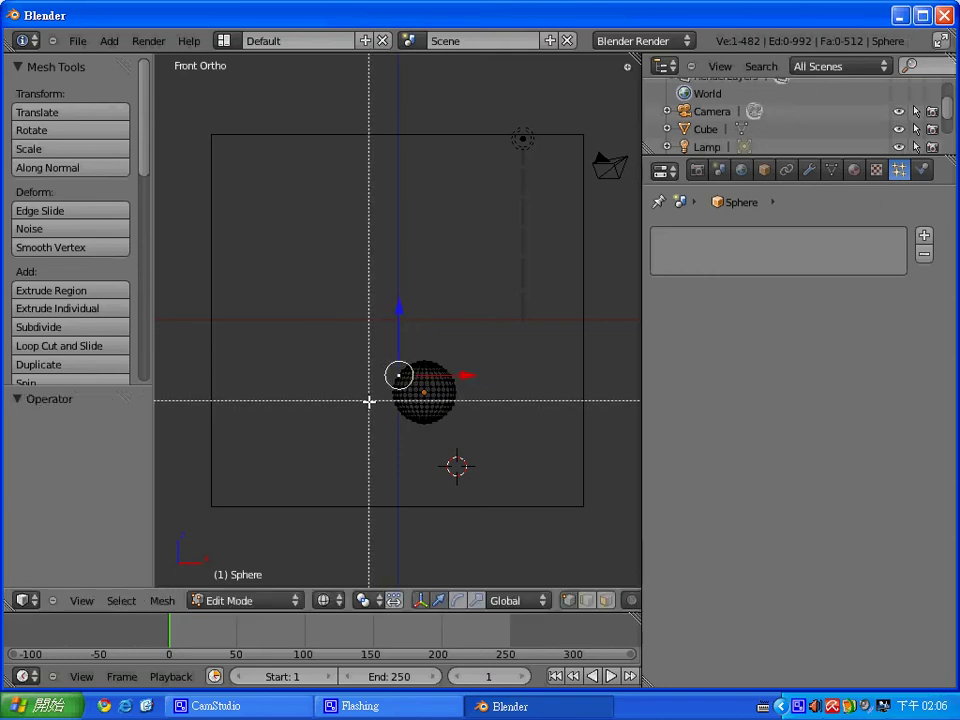
mouse_move(377, 399)
left_mouse_down()
mouse_move(532, 436)
mouse_move(516, 437)
left_mouse_up()
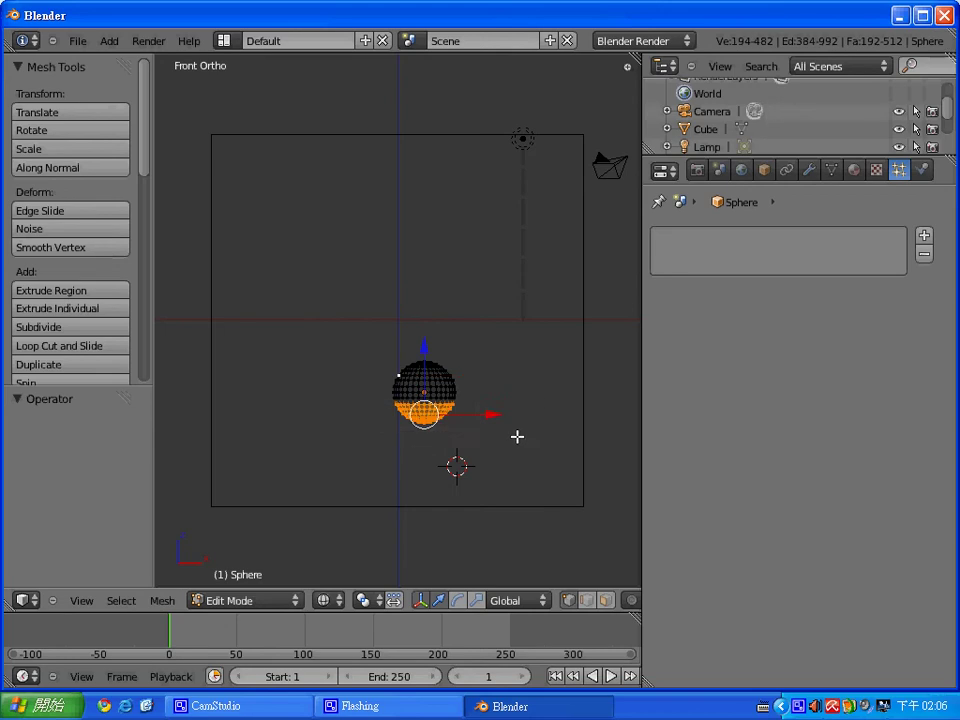
key("x")
left_click(516, 437)
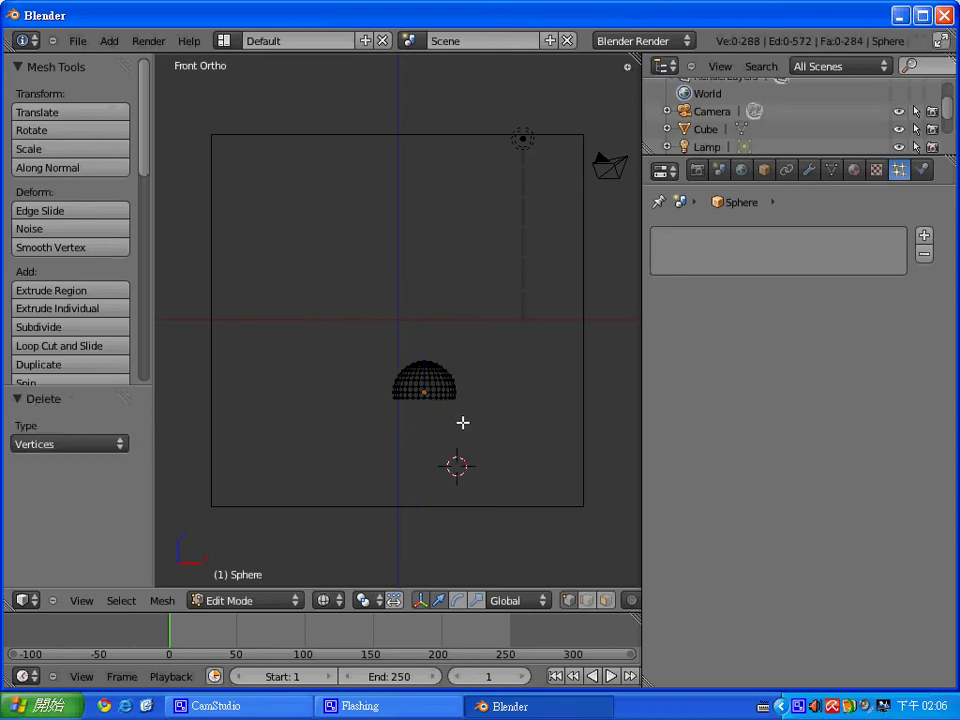
key("Tab")
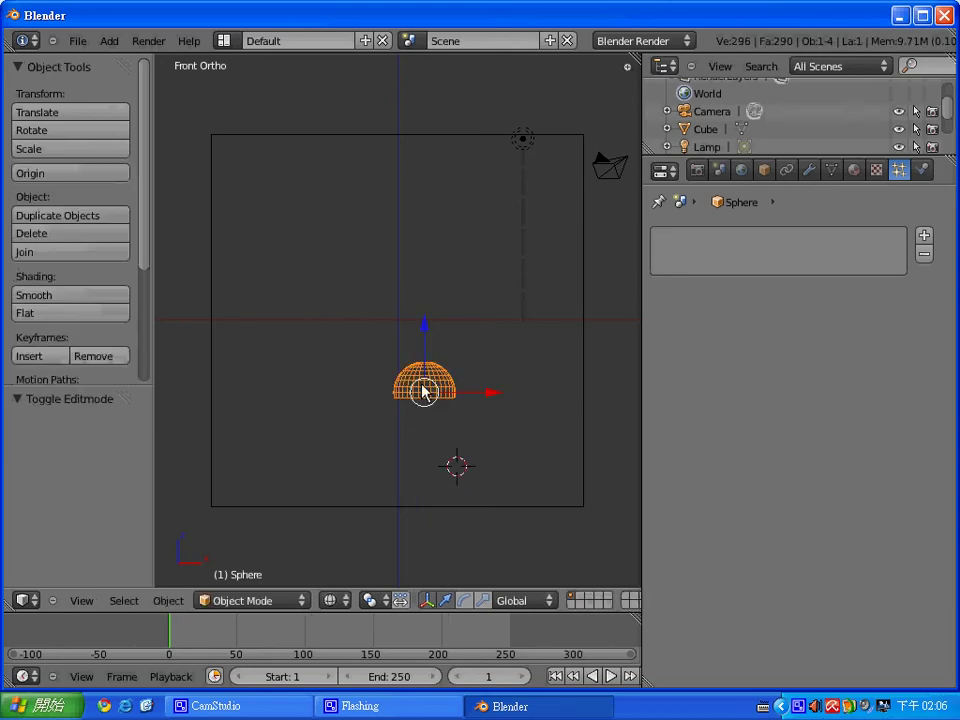
Lower the half-sphere and give it a particle system with emission Start and End at frame 2.
key("g")
left_click(396, 450)
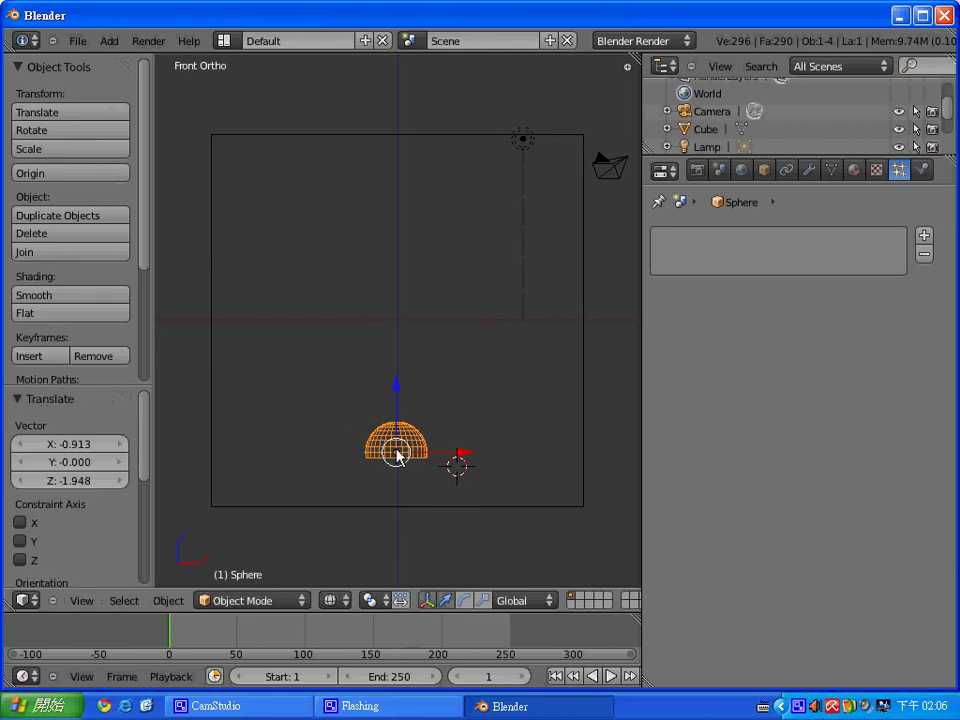
left_click(924, 235)
scroll(720, 444, "down", 2)
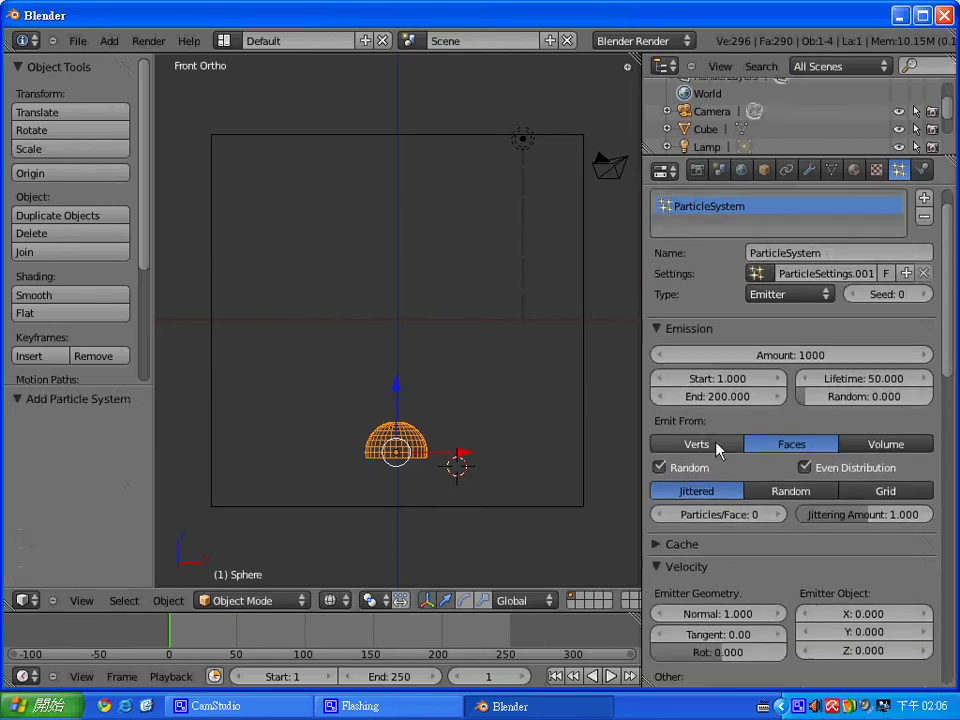
left_click(739, 381)
type("2")
key("Tab")
type("2")
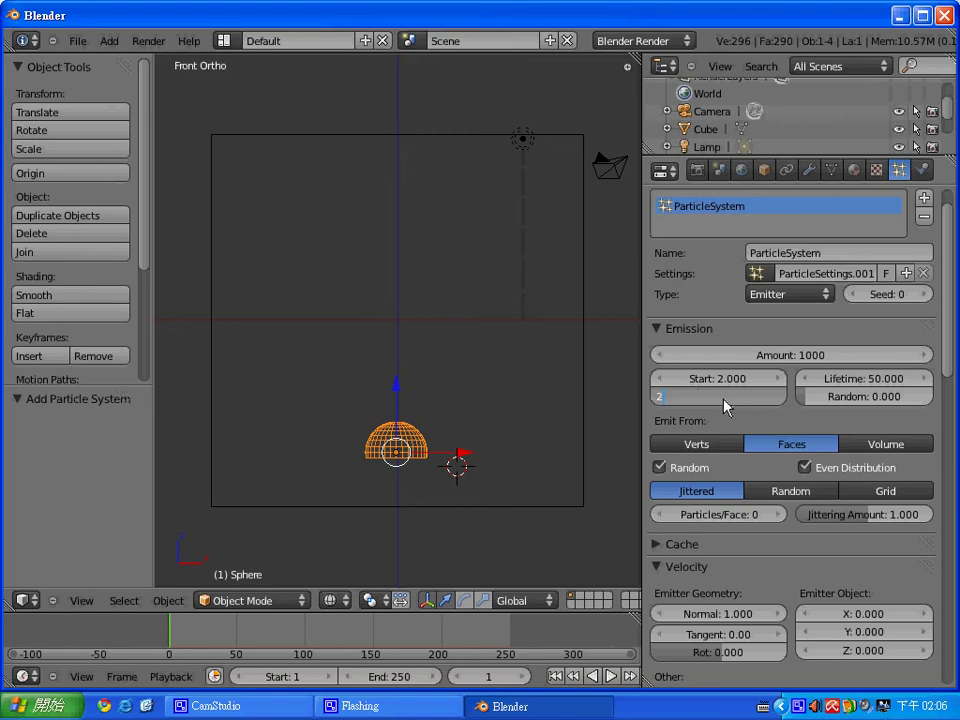
key("Return")
left_click(490, 423)
key("alt+a")
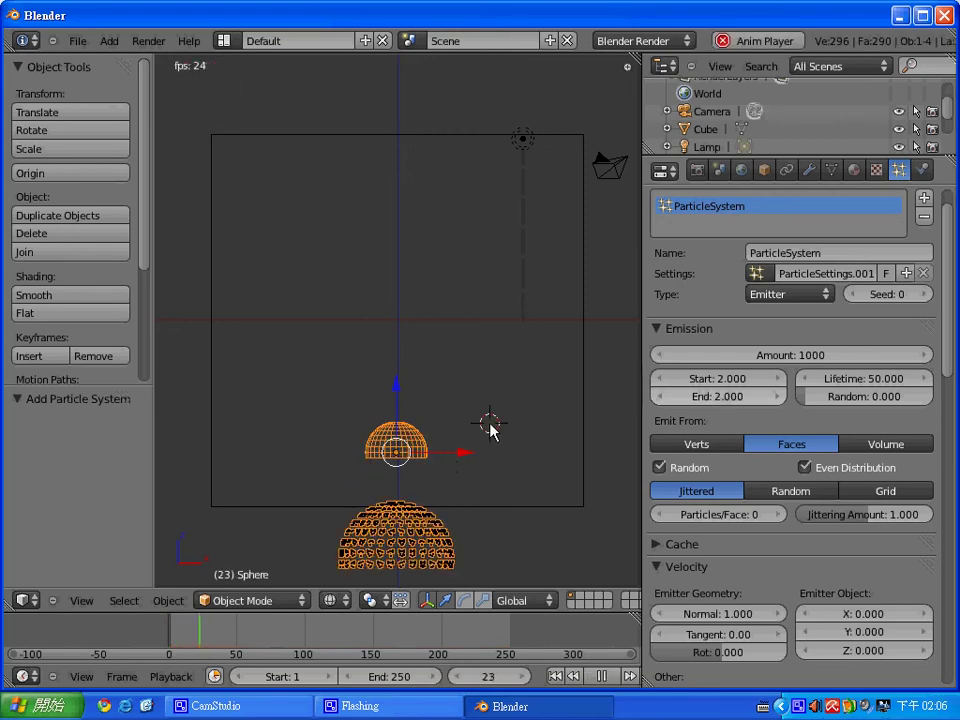
key("Escape")
Set the particles' Field Weights Gravity to 0.000 and preview the zero-gravity emission.
scroll(820, 470, "down", 5)
scroll(806, 450, "down", 8)
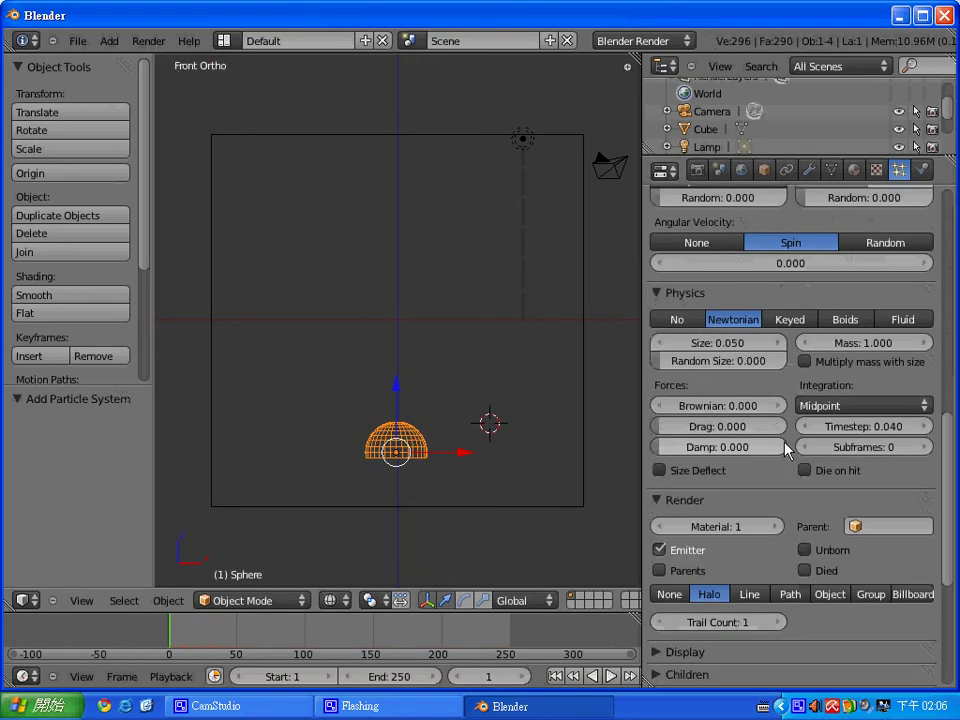
scroll(785, 480, "down", 4)
scroll(765, 504, "down", 2)
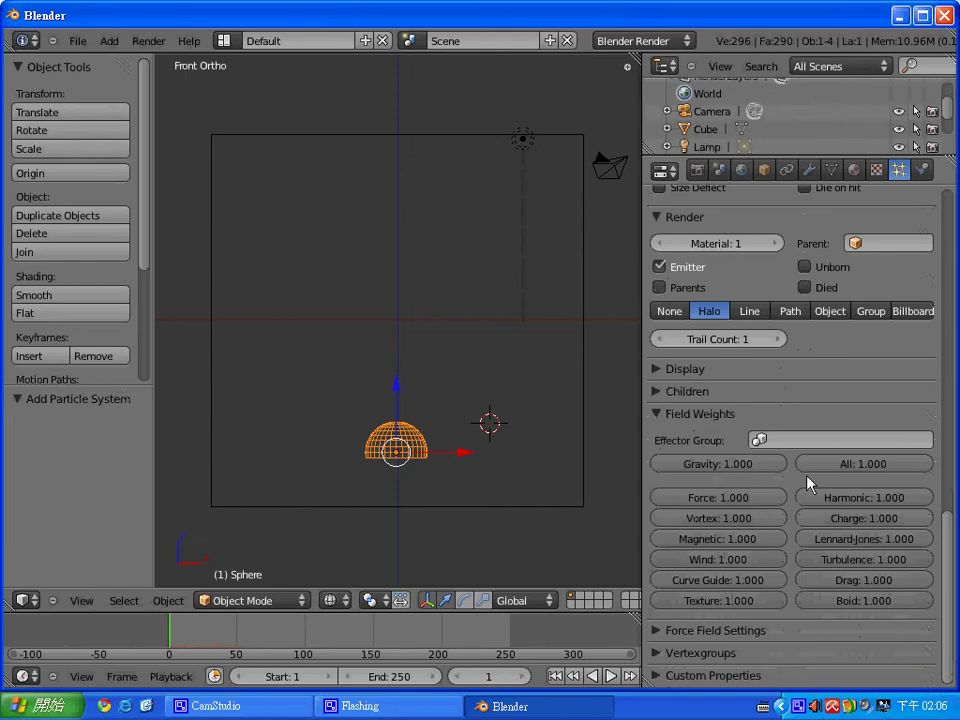
left_click_drag(775, 476, 462, 443)
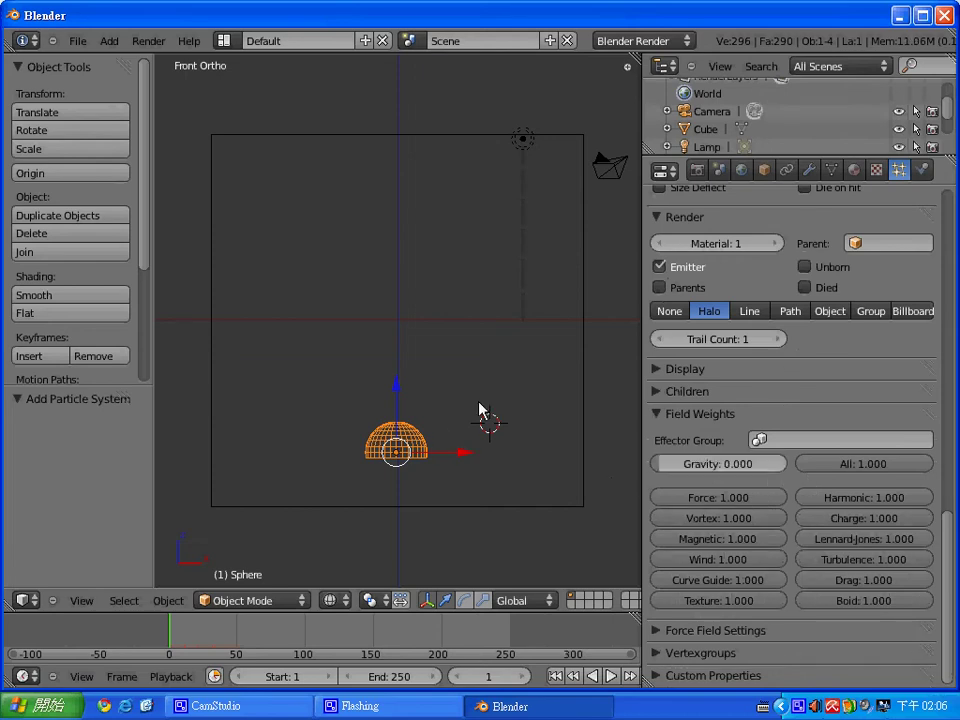
key("alt+a")
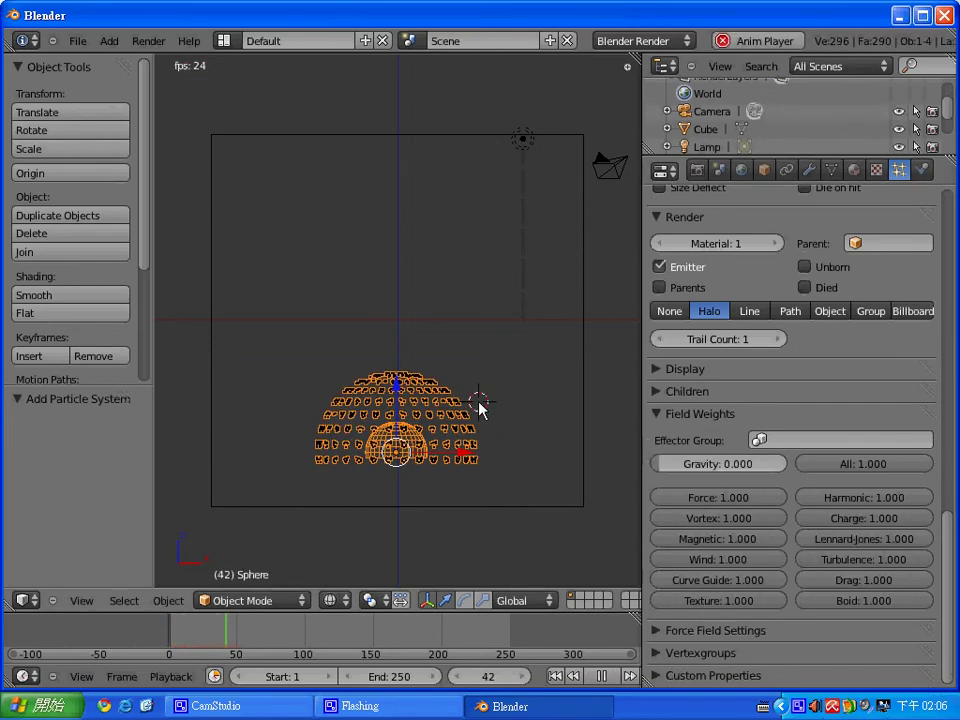
key("Escape")
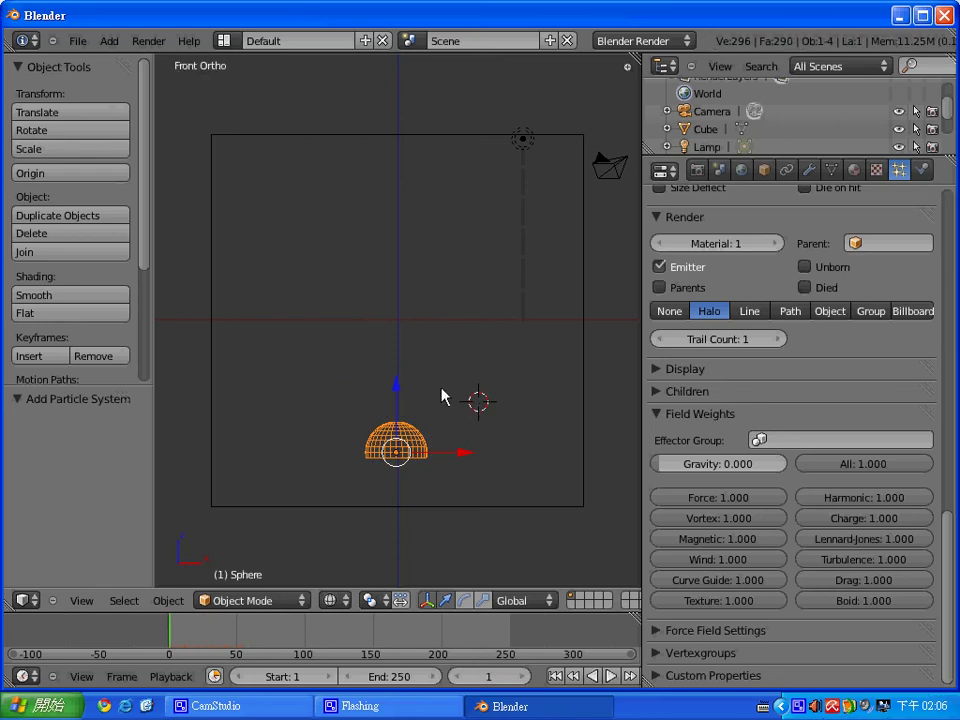
scroll(801, 332, "up", 5)
scroll(789, 261, "up", 1)
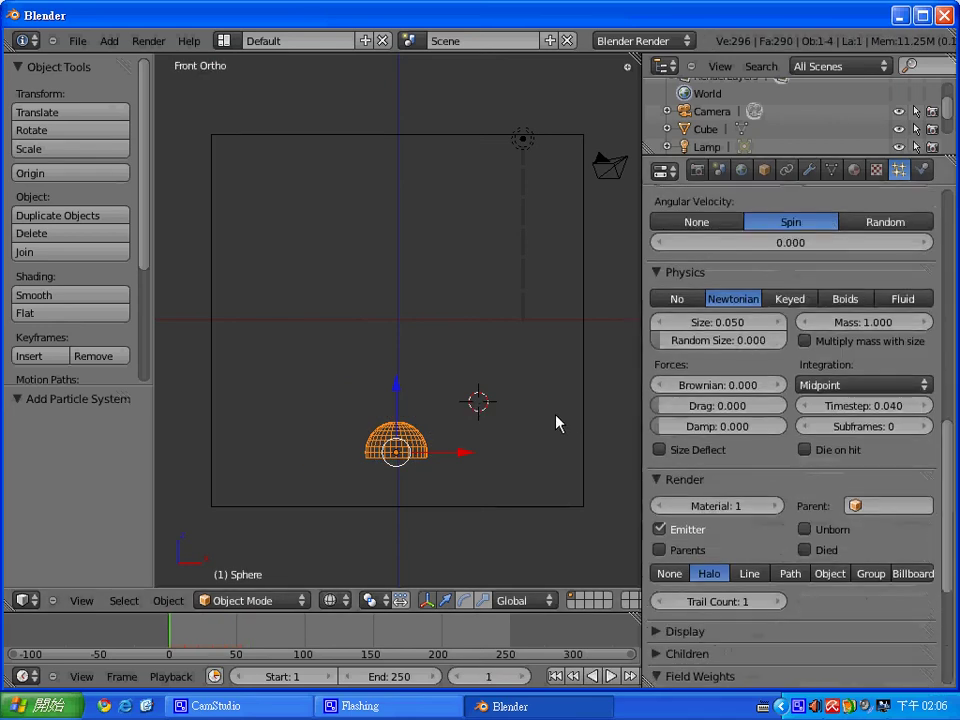
right_click(579, 332)
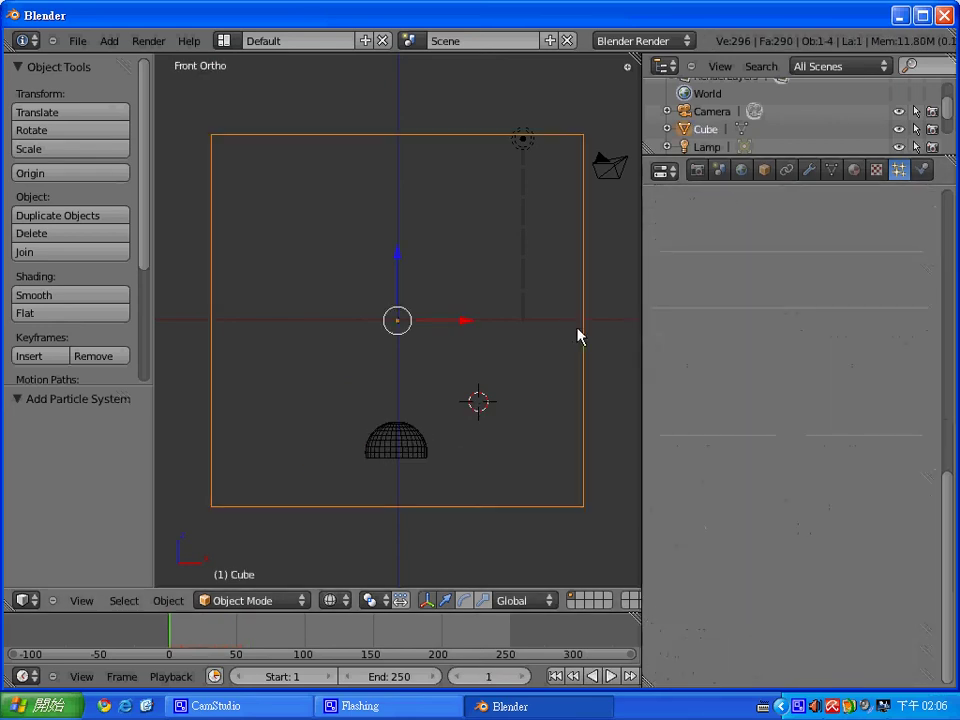
Enable Smoke physics on the cube as a Domain with 32 divisions.
left_click(922, 170)
left_click(851, 302)
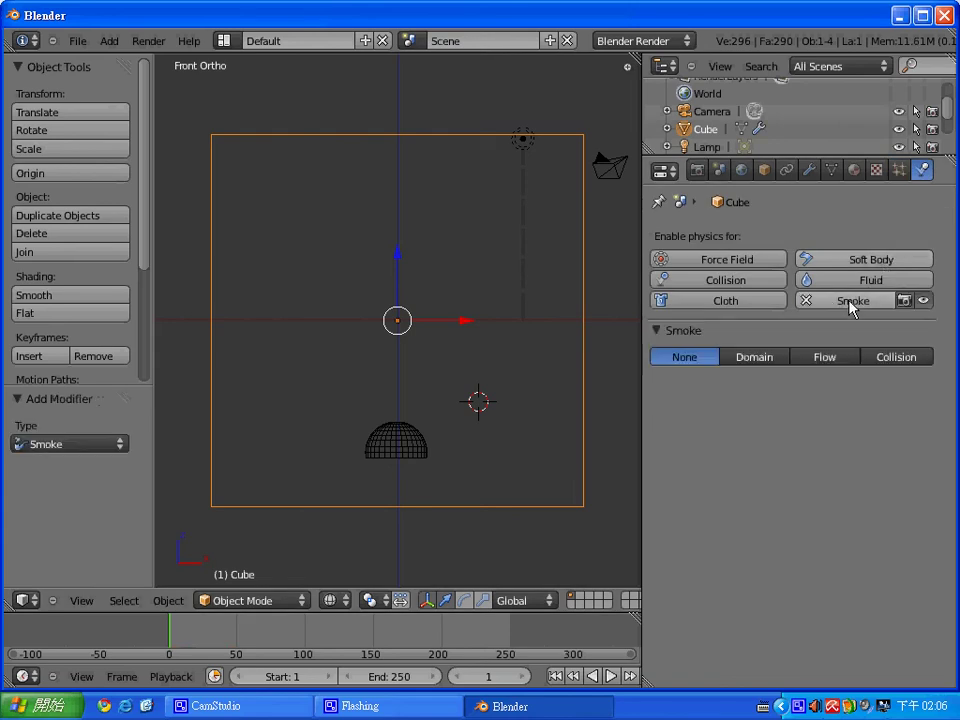
left_click(765, 360)
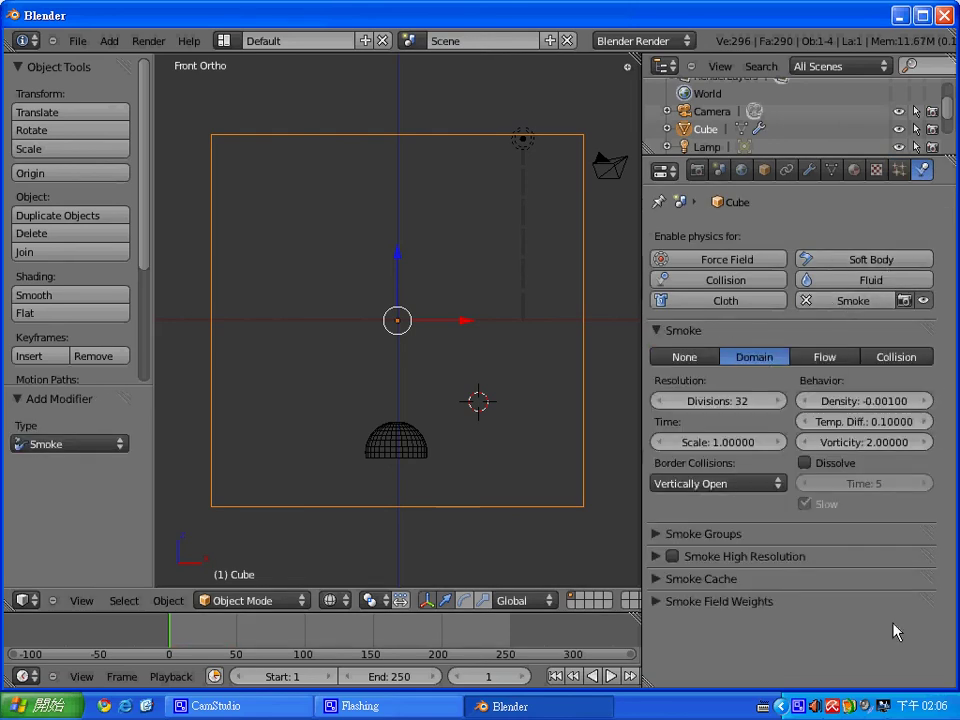
right_click(411, 457)
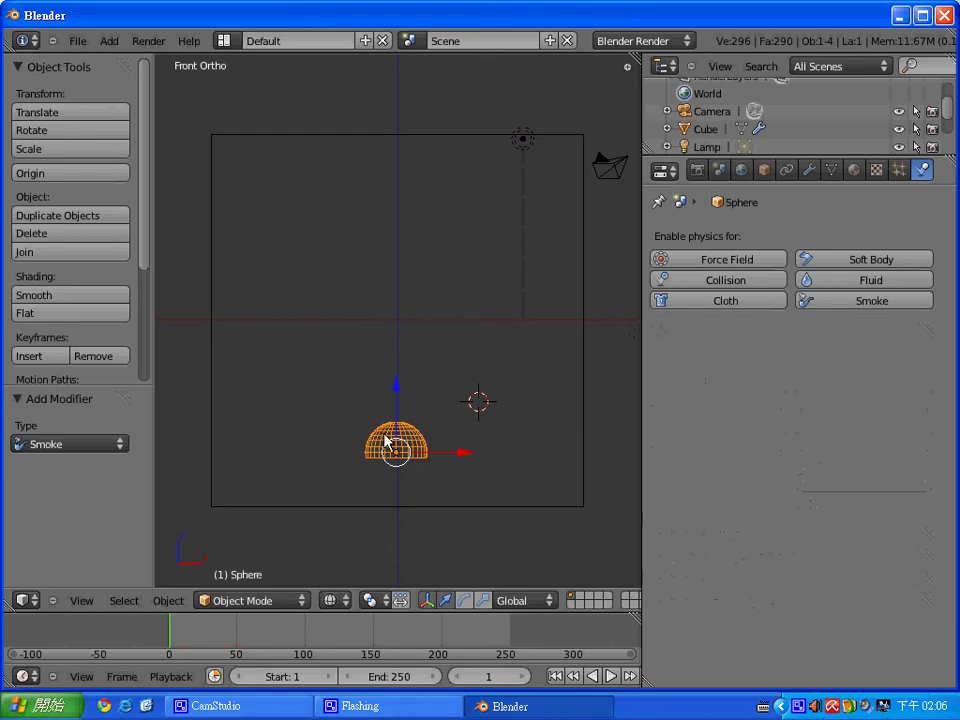
Set the half-sphere as a Smoke Flow source using its ParticleSystem and play the animation.
left_click(857, 302)
left_click(840, 357)
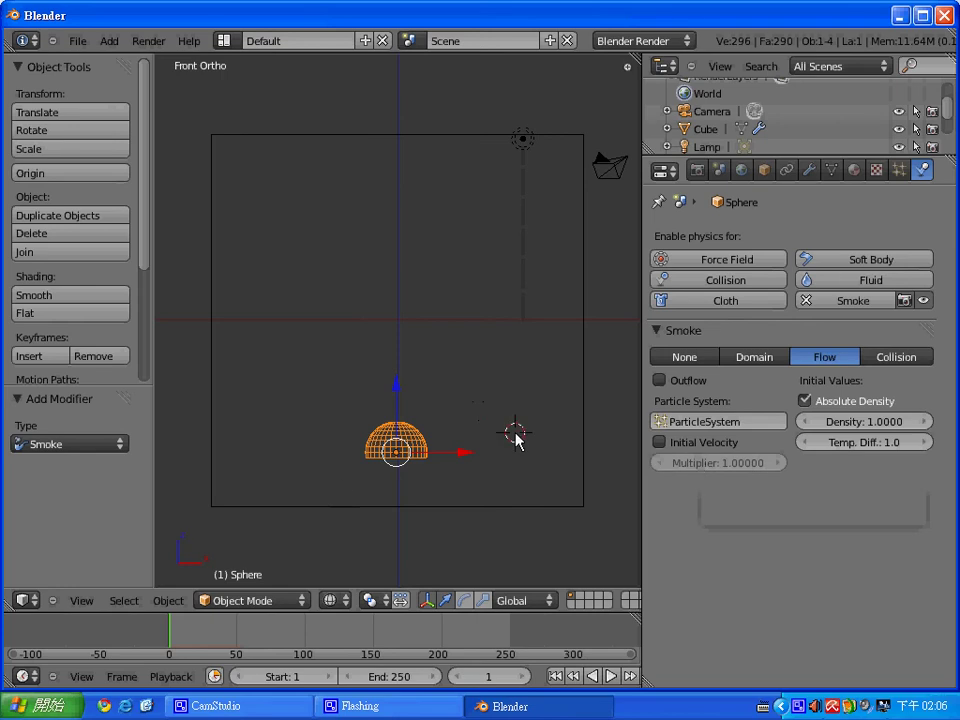
key("alt+a")
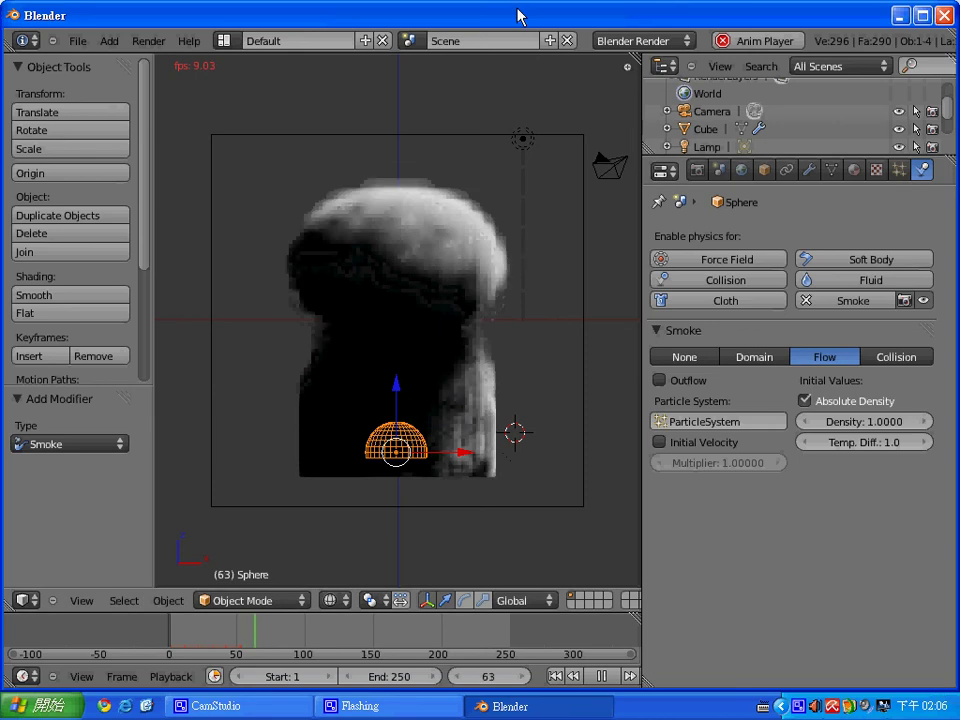
Enable Initial Velocity on the smoke flow, watch the playback, then rewind to frame 1.
left_click(660, 442)
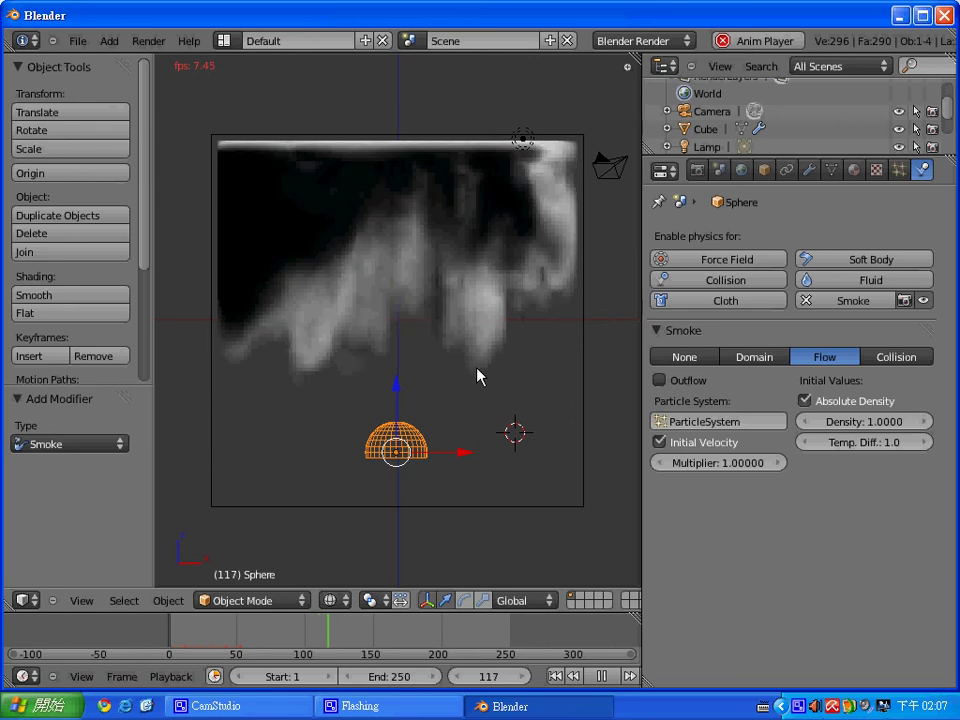
key("Escape")
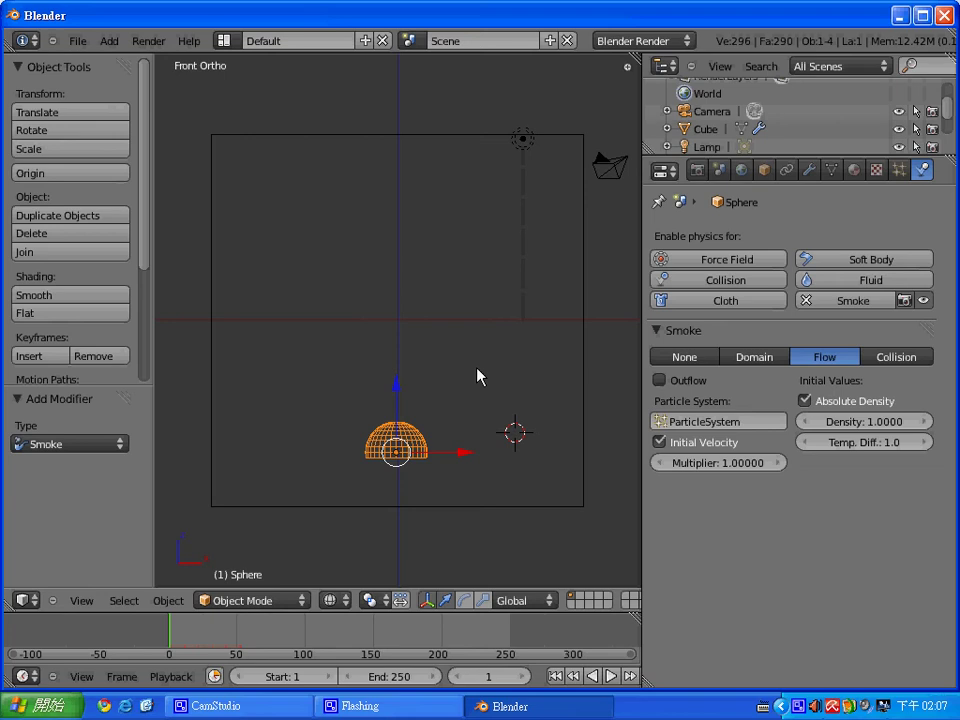
Disable Initial Velocity on the half-sphere smoke flow, greying out its velocity Multiplier.
scroll(478, 376, "down", 1)
scroll(481, 377, "up", 1)
scroll(485, 372, "up", 1)
scroll(486, 364, "down", 1)
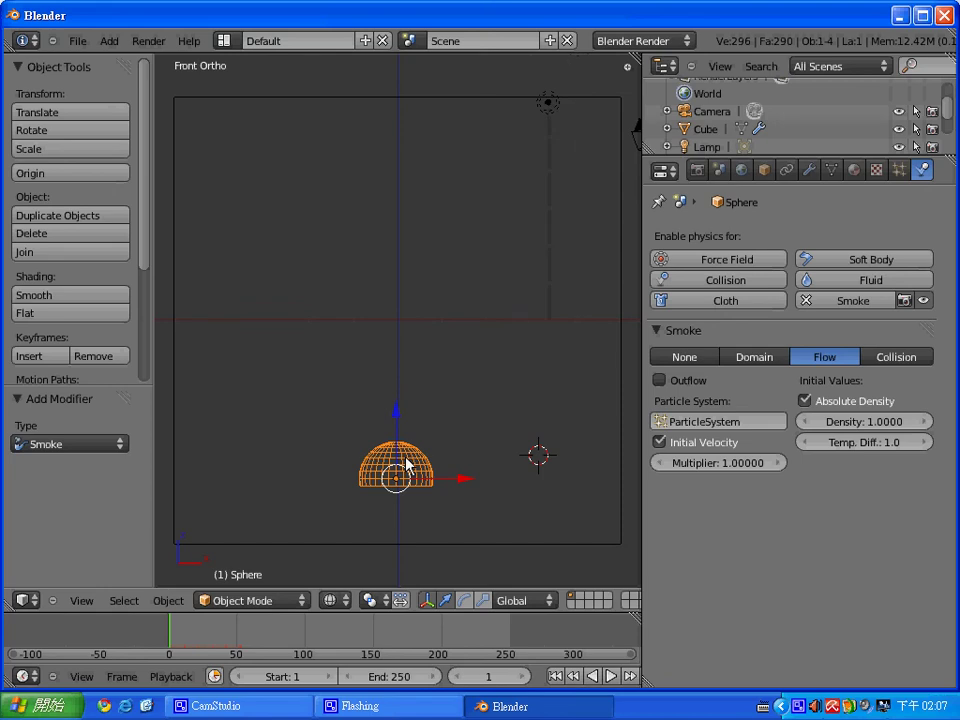
left_click(676, 444)
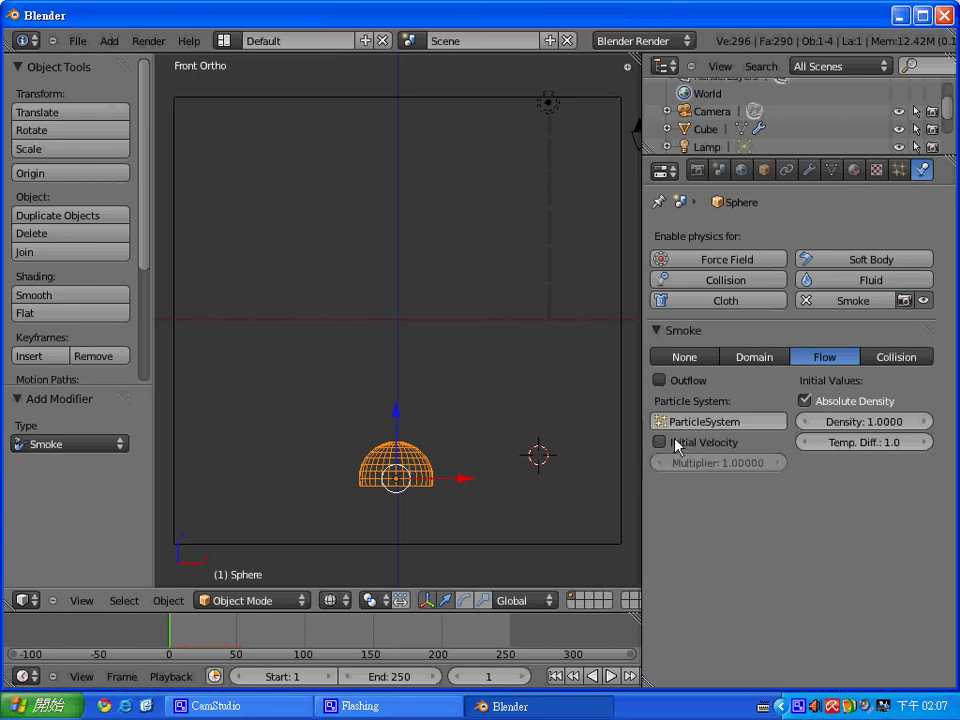